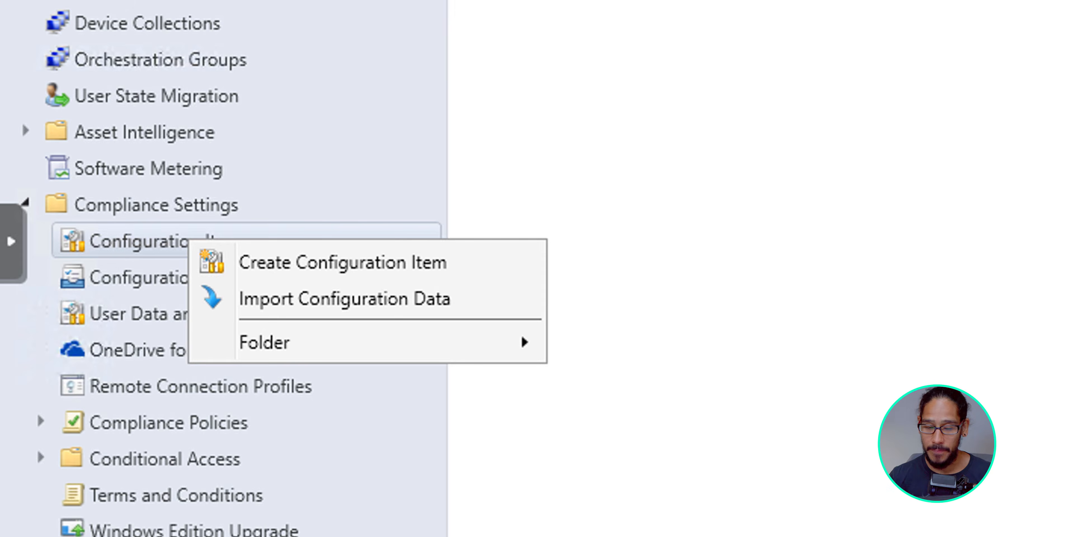
# - Start a Windows Desktops and Servers configuration item named cmtrace, supporting Windows 10 and Windows 11
pyautogui.click(342, 262)
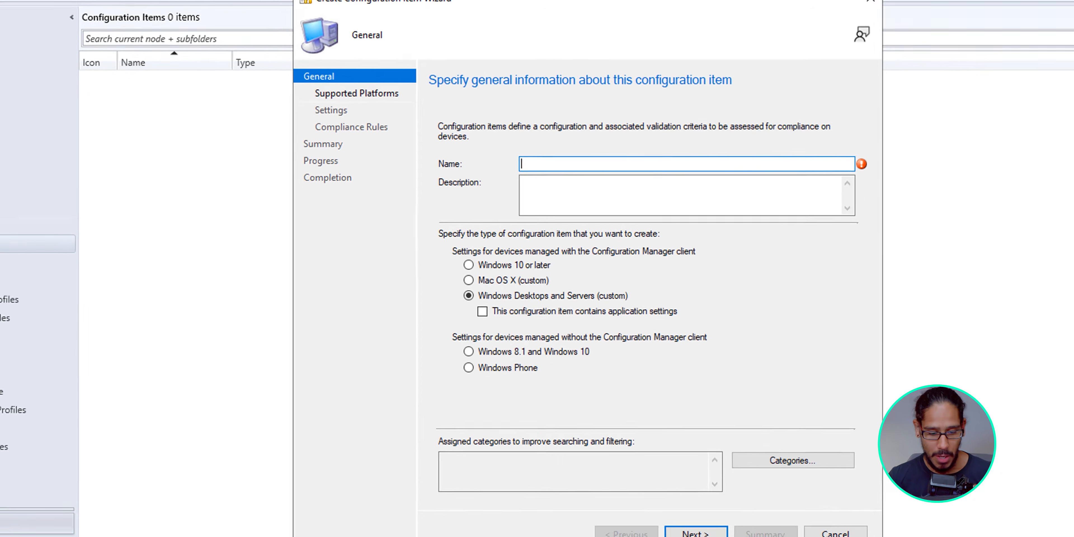
pyautogui.write('cmtrace')
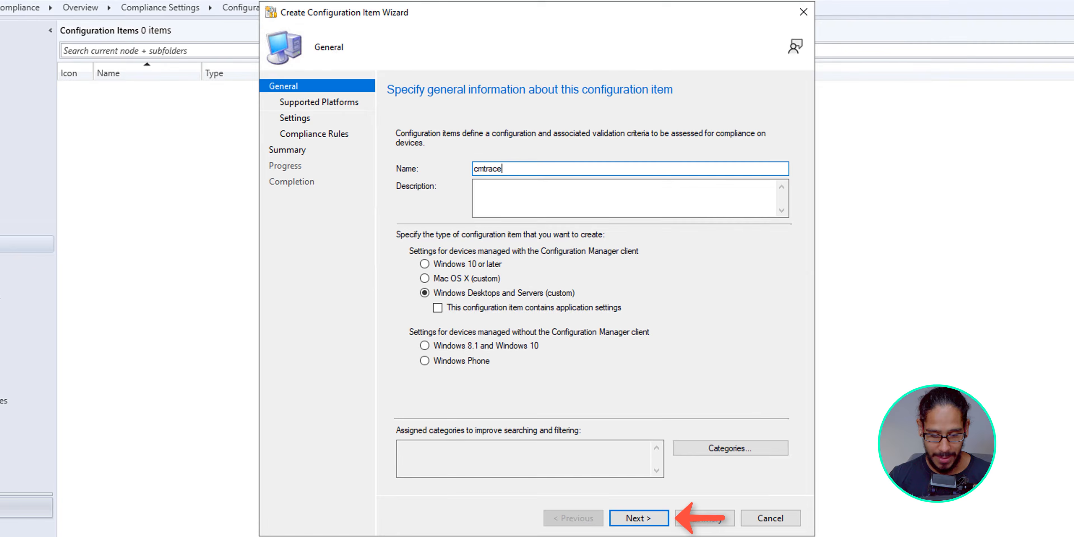
pyautogui.press('Return')
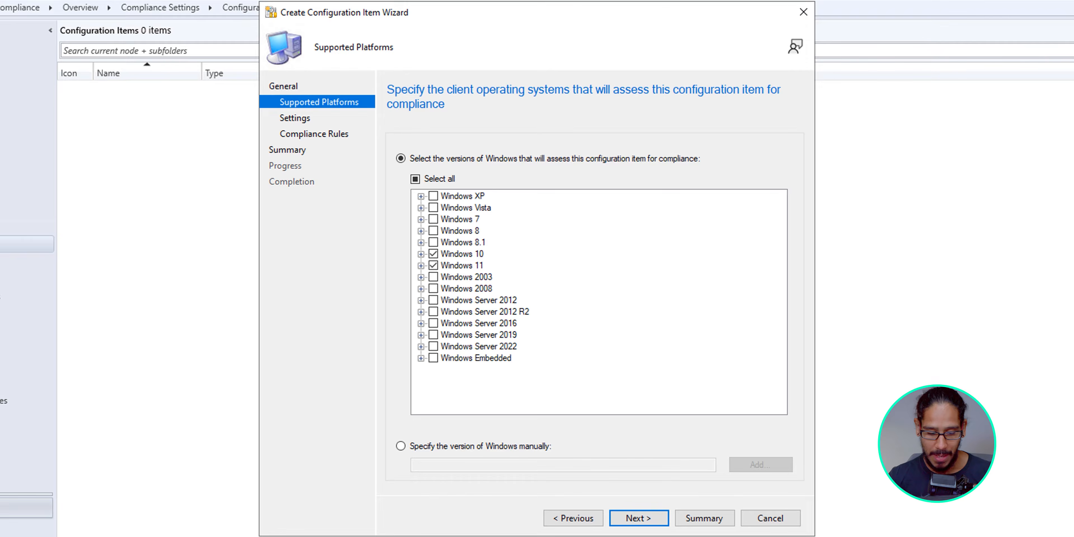
pyautogui.press('Return')
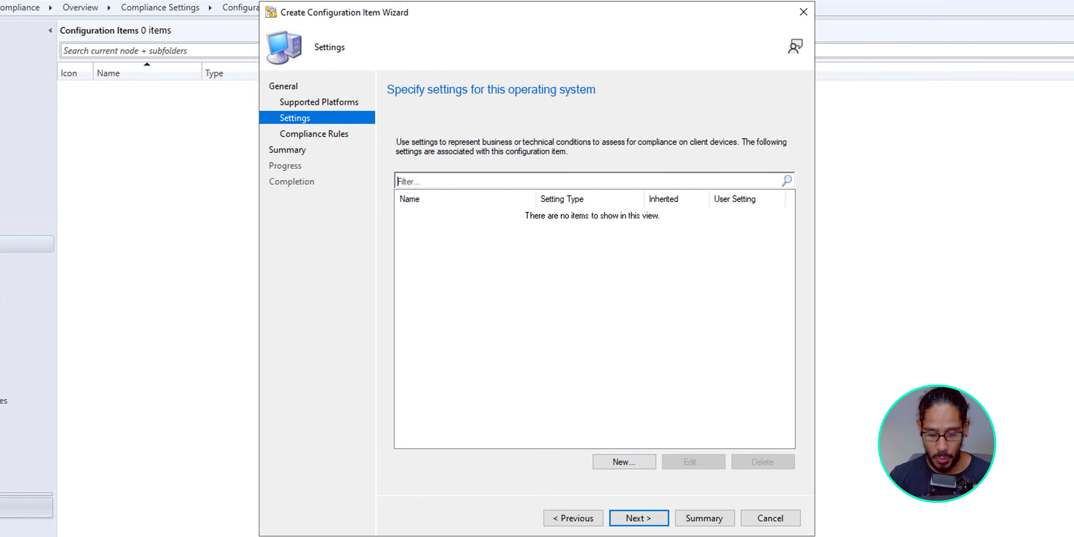
# - Add a file system setting named cmtrace that assesses the file cmtrace.exe in the path C:\
pyautogui.click(624, 462)
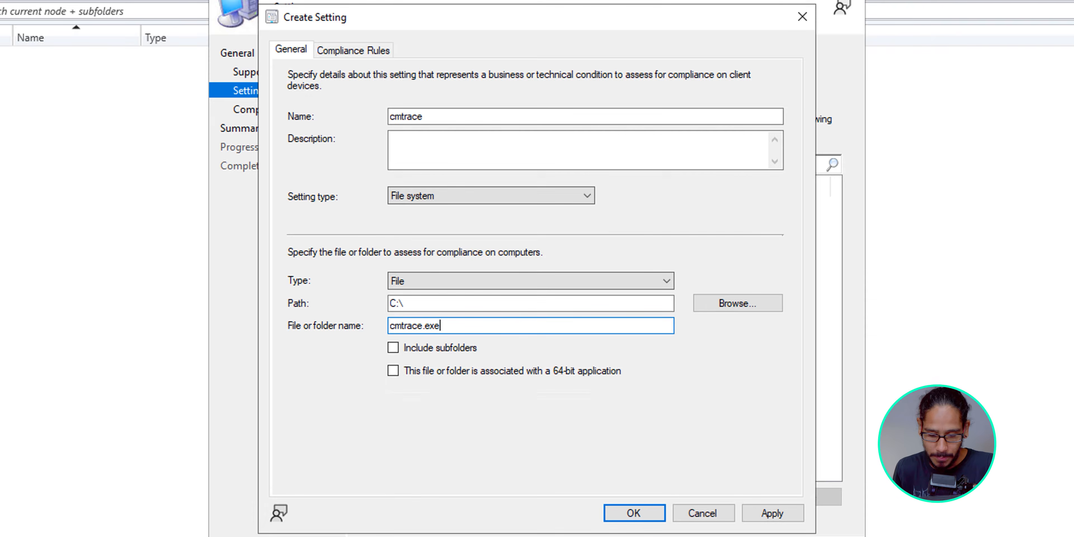
pyautogui.click(772, 513)
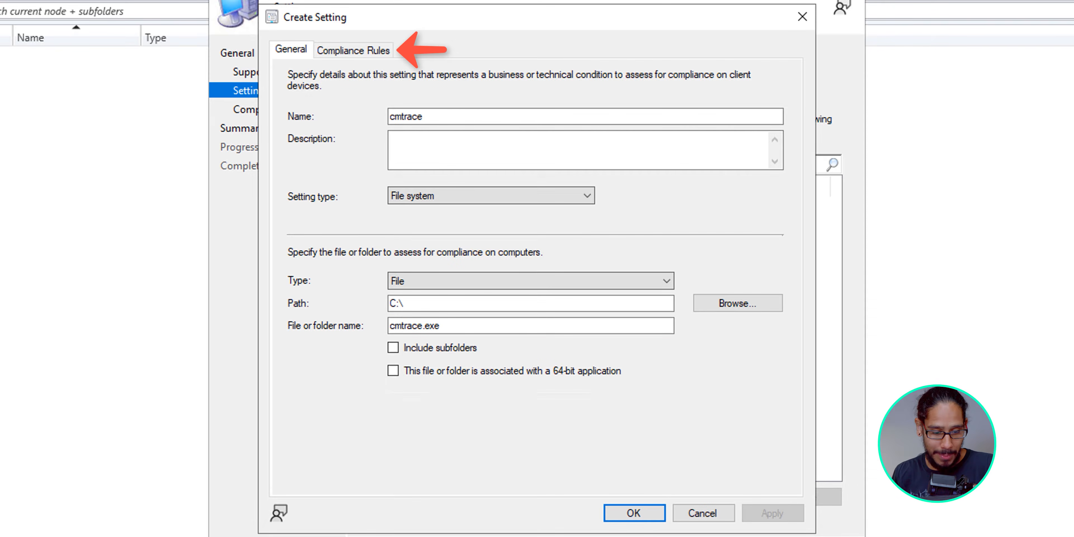
# - Add an existential compliance rule named cmtrace_rule requiring the file to exist on client devices, and save the setting
pyautogui.click(353, 50)
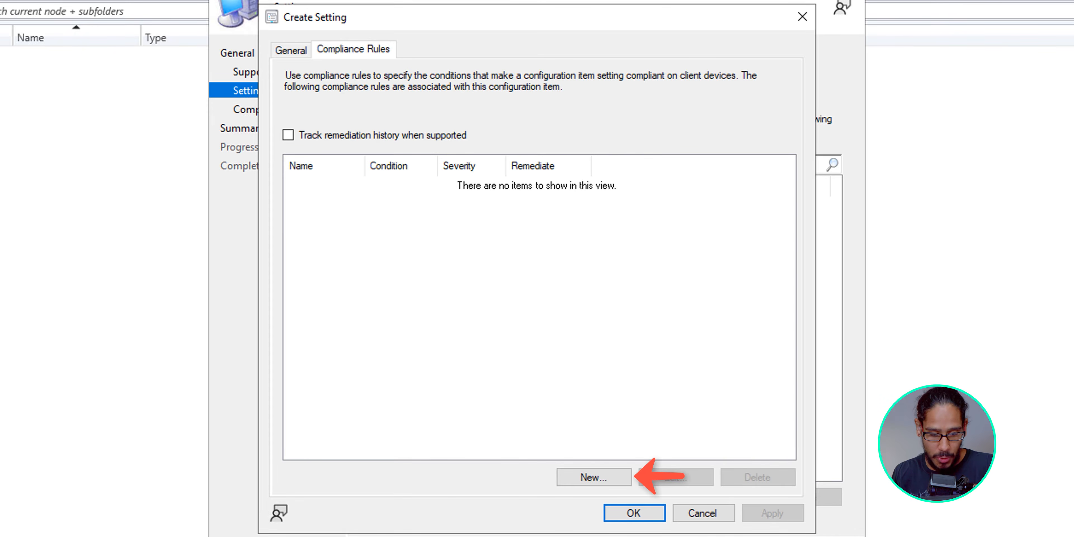
pyautogui.click(594, 477)
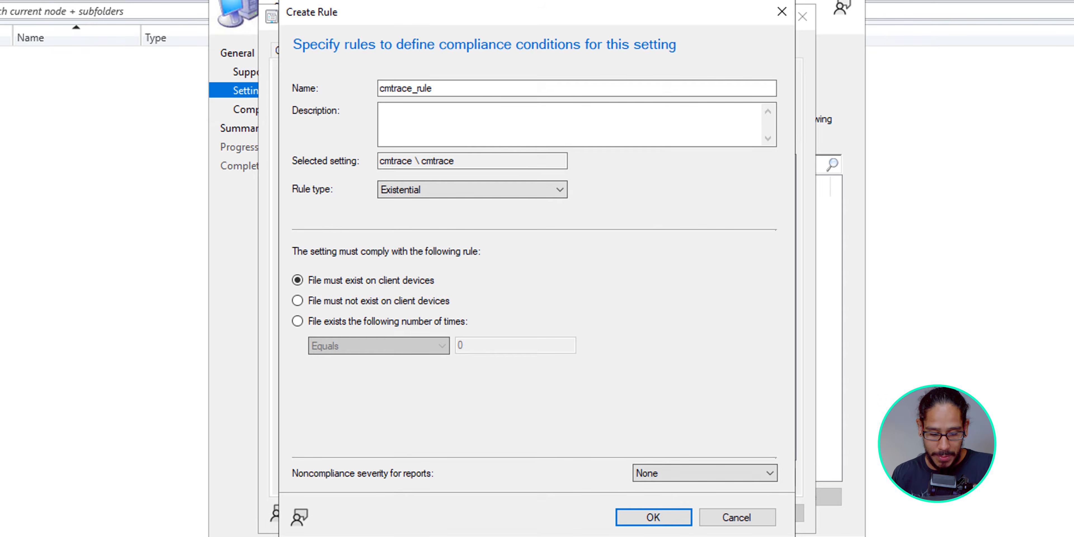
pyautogui.press('Return')
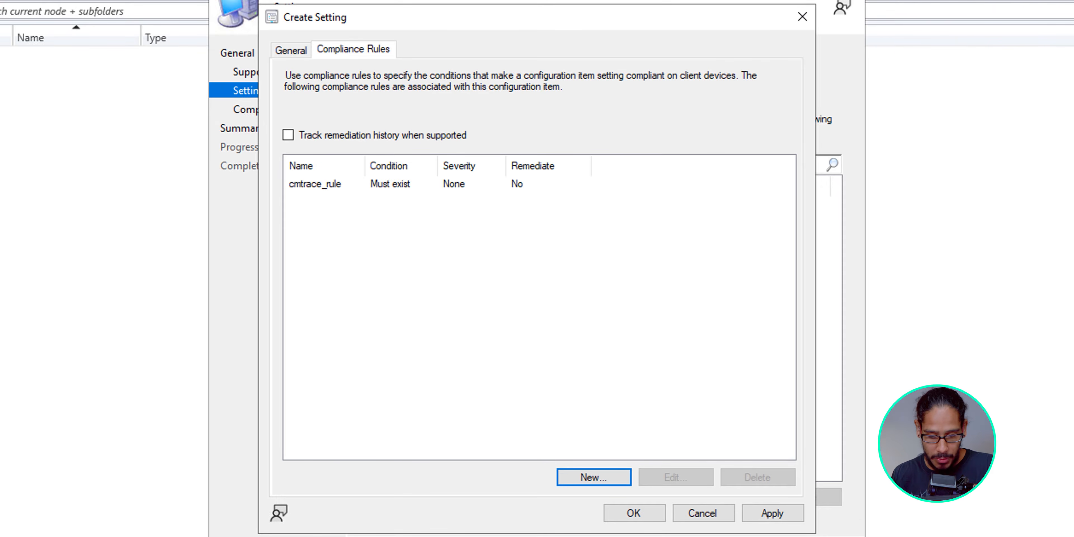
pyautogui.click(772, 513)
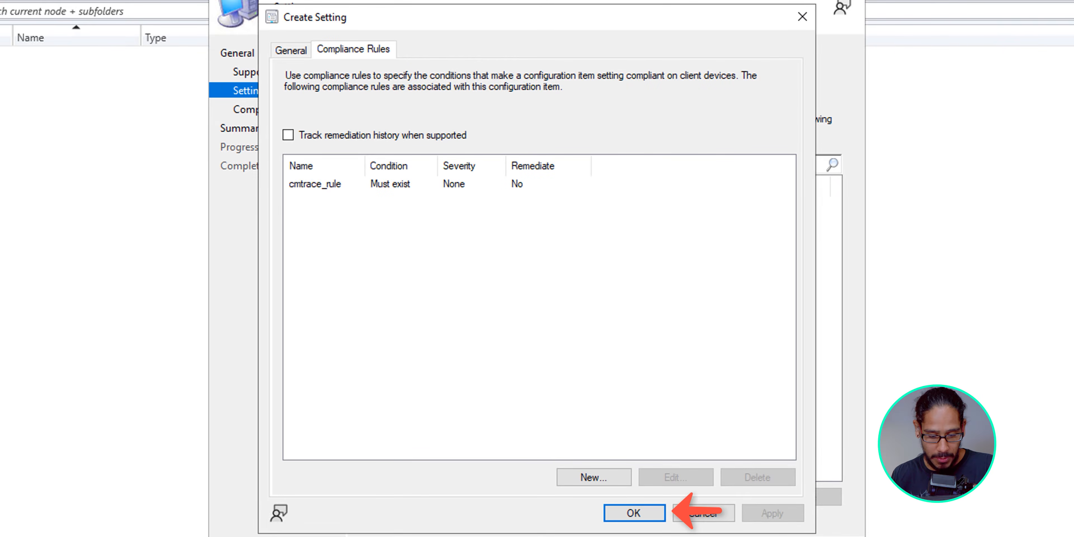
pyautogui.press('Return')
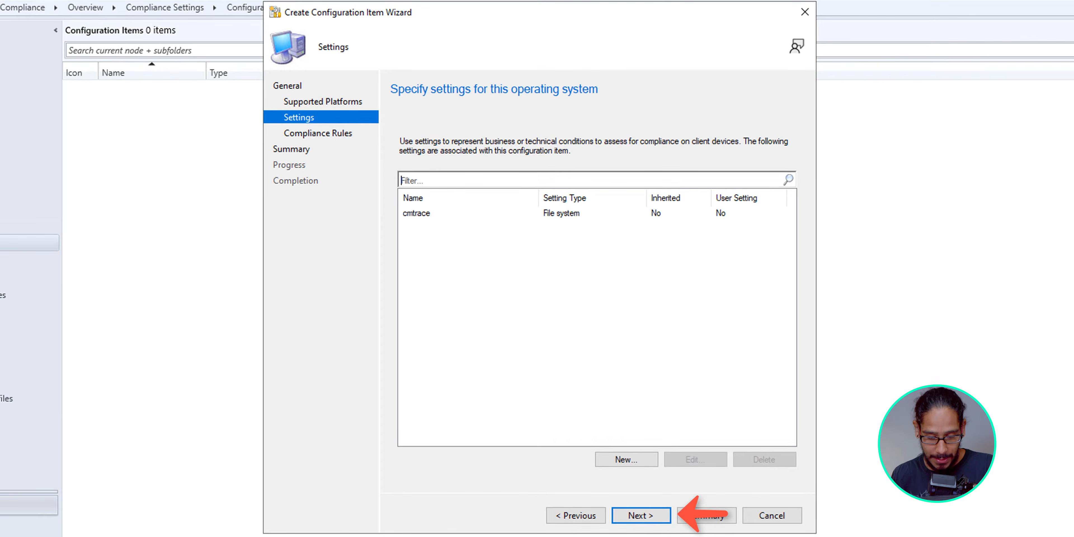
# - Accept the listed compliance rules and summary to finish creating the cmtrace configuration item
pyautogui.press('Return')
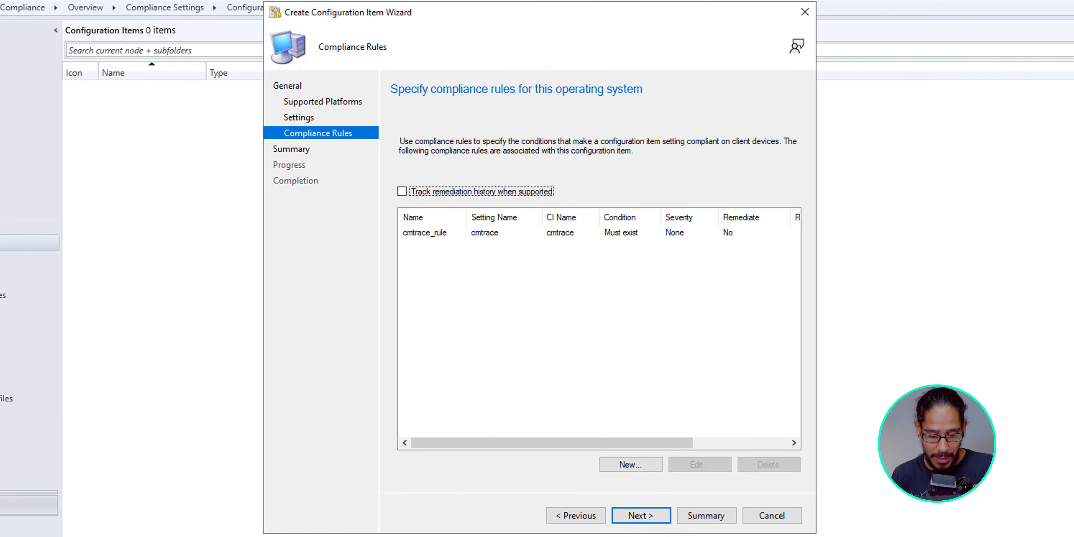
pyautogui.press('Return')
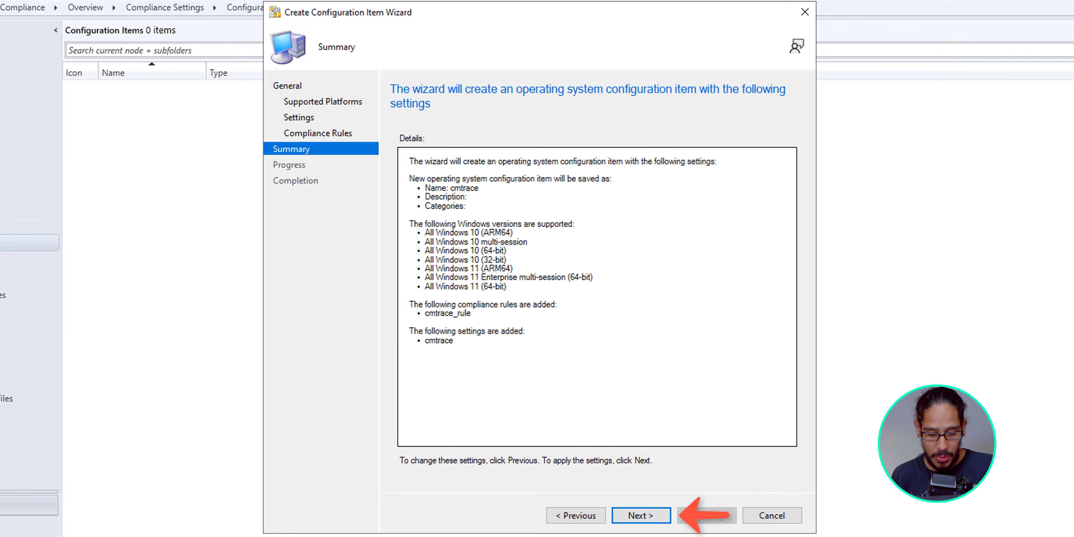
pyautogui.press('Return')
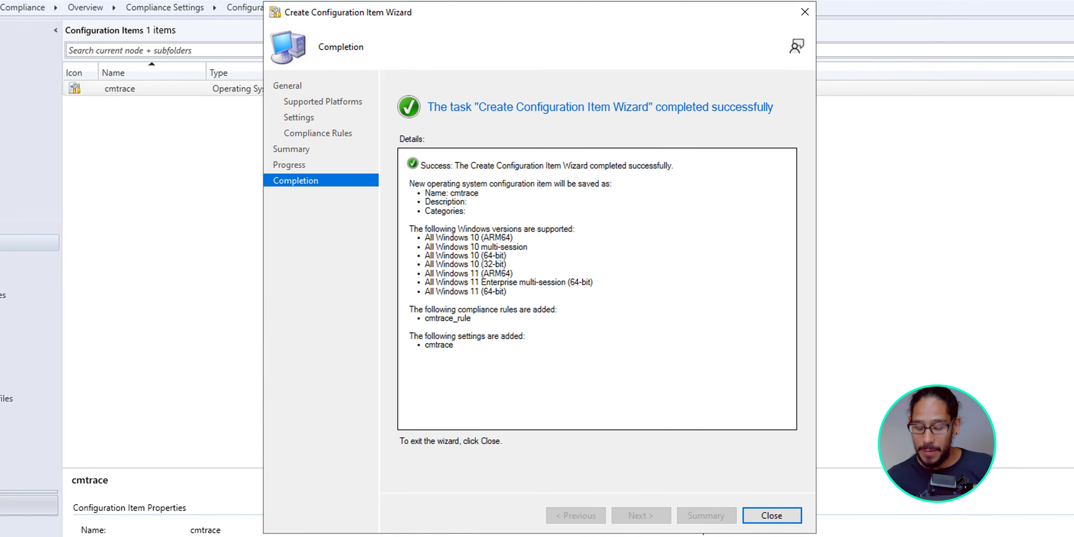
pyautogui.press('Return')
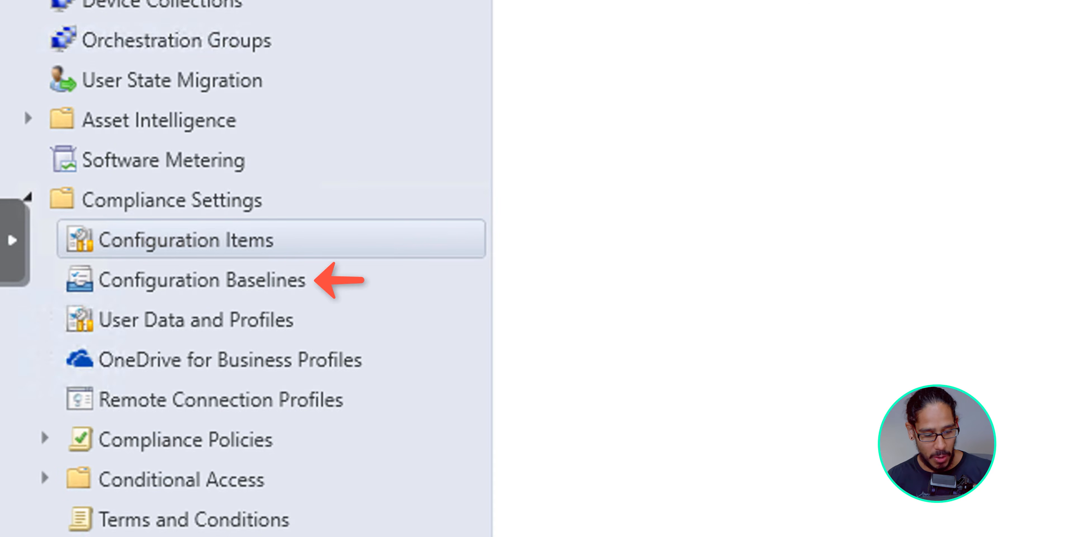
# - Start a new configuration baseline and name it cmtrace-baseline
pyautogui.click(202, 280)
pyautogui.rightClick(241, 280)
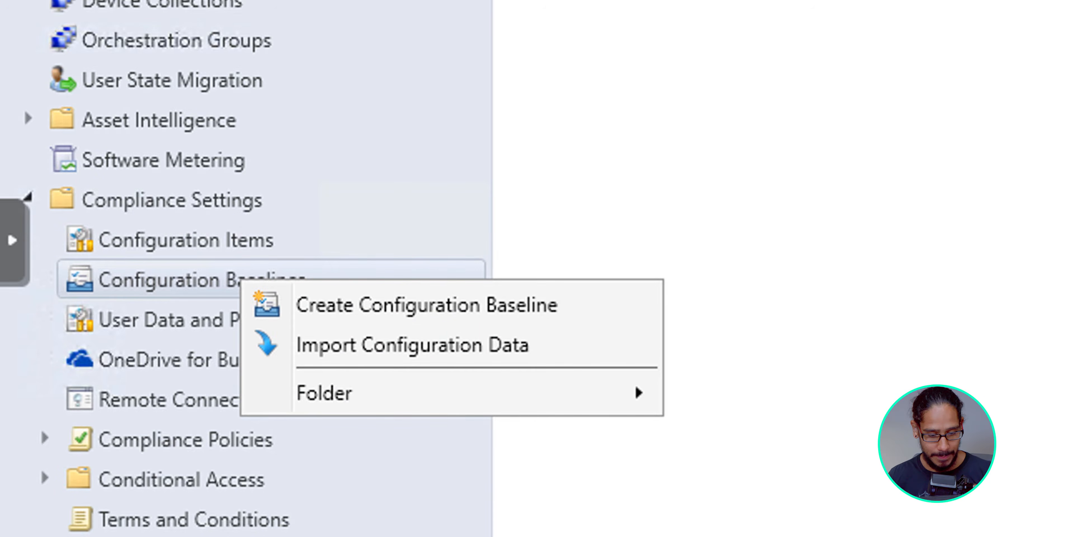
pyautogui.click(425, 305)
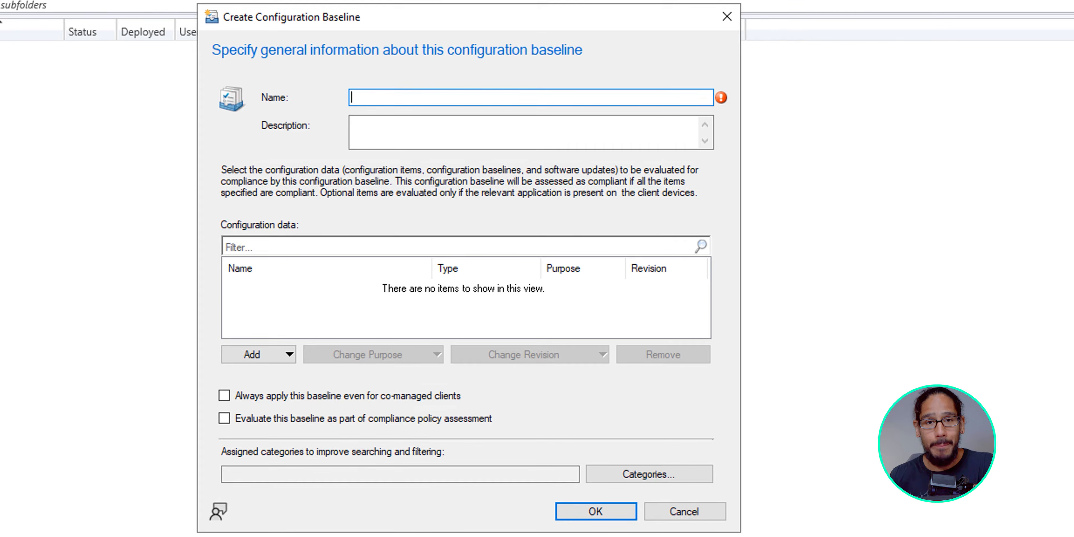
pyautogui.write('cmtrace-baseline')
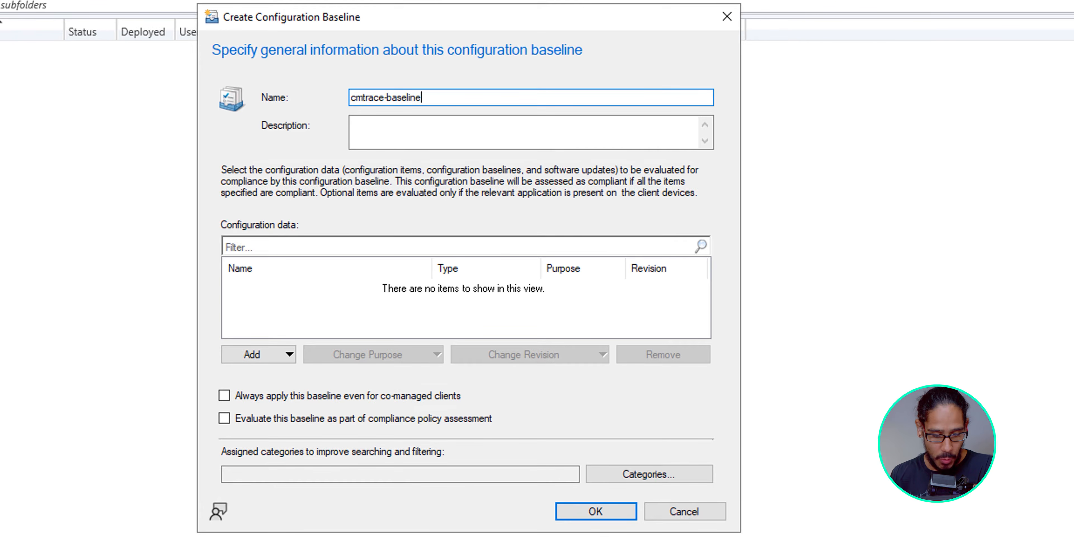
# - Add the cmtrace configuration item to the baseline's configuration data and save the baseline
pyautogui.click(259, 354)
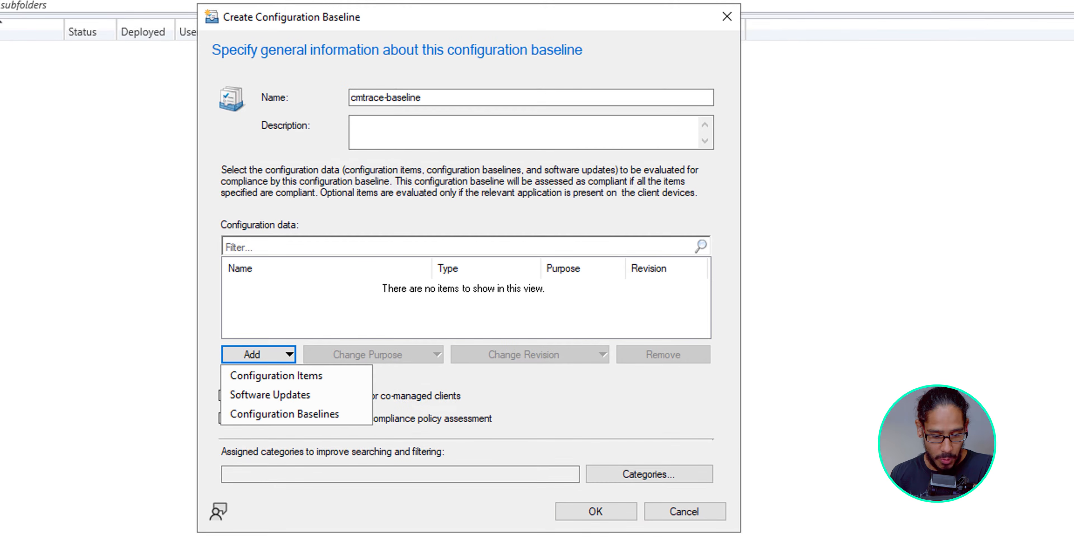
pyautogui.click(276, 375)
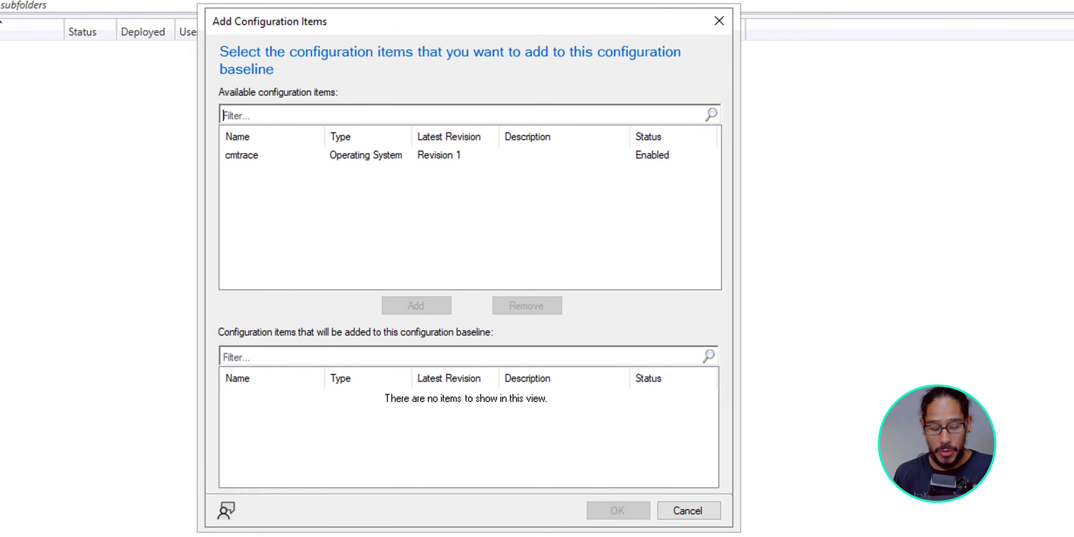
pyautogui.click(242, 155)
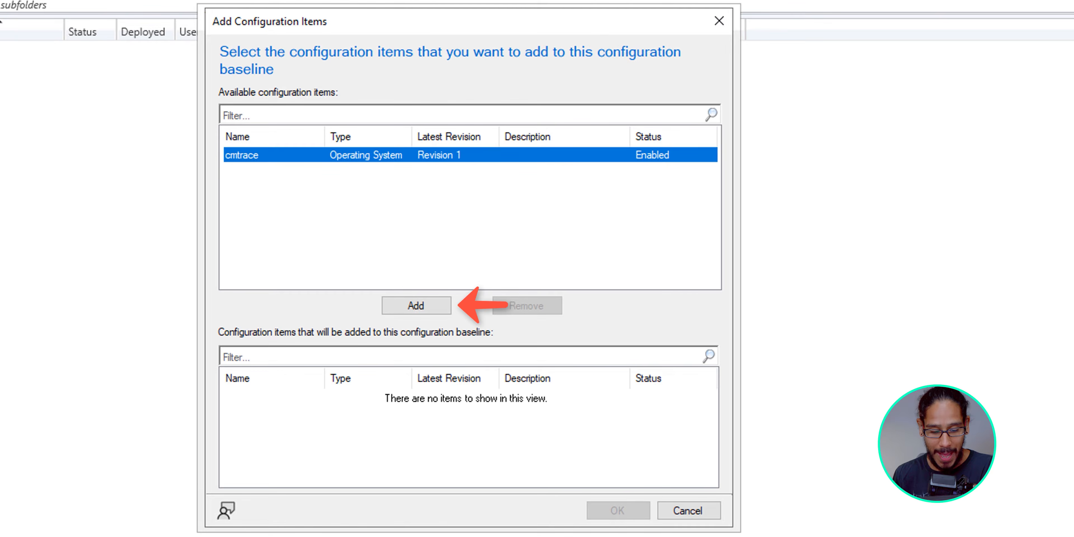
pyautogui.click(416, 306)
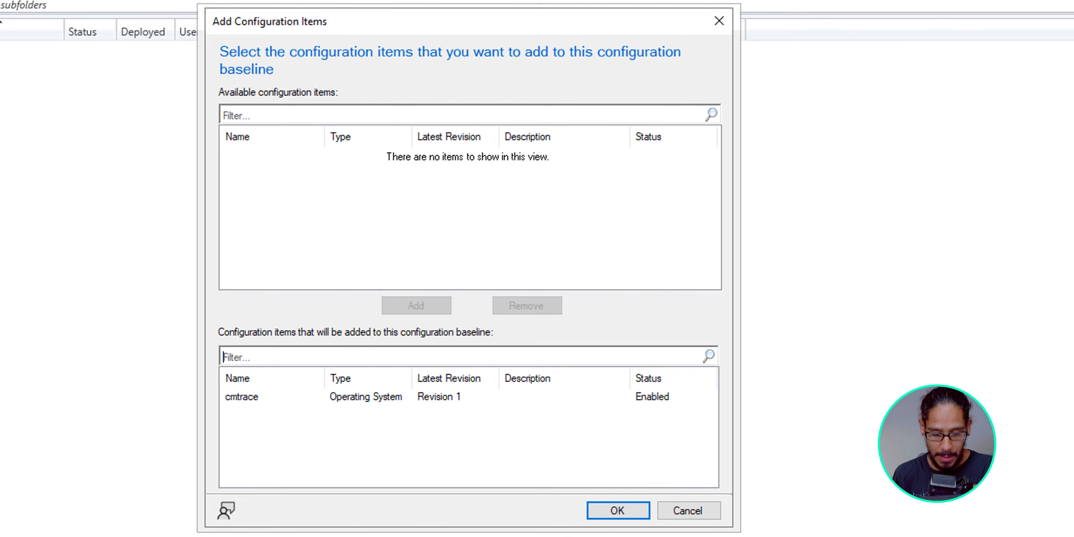
pyautogui.press('Return')
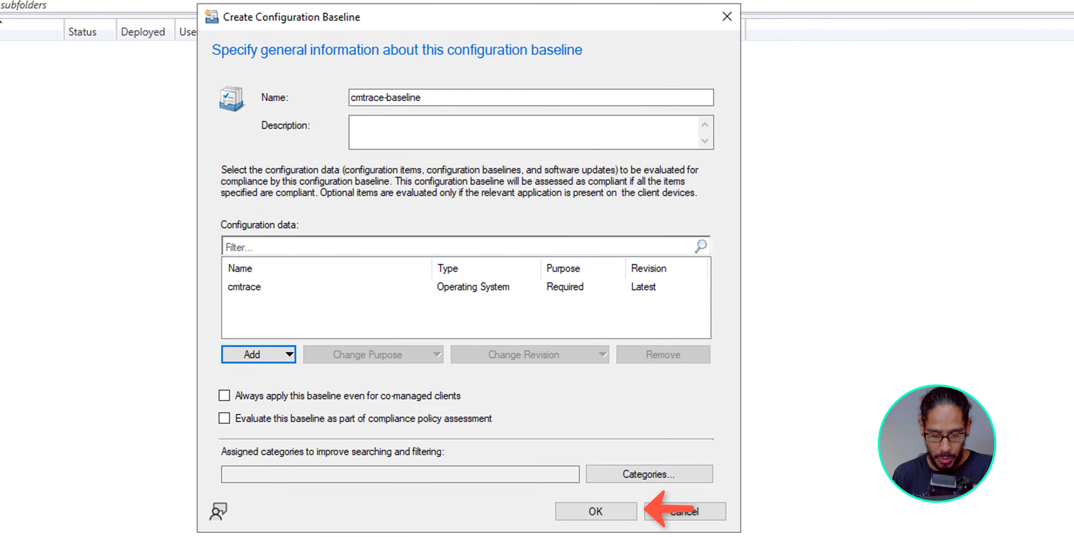
pyautogui.click(596, 511)
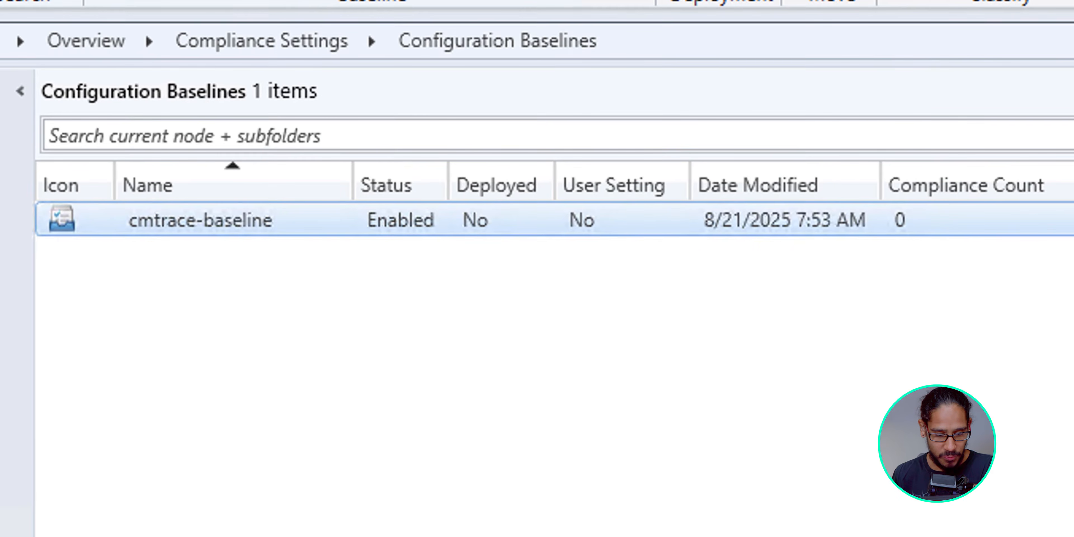
# - Deploy cmtrace-baseline to the All Systems device collection with a simple evaluation schedule of every 1 hour
pyautogui.rightClick(228, 229)
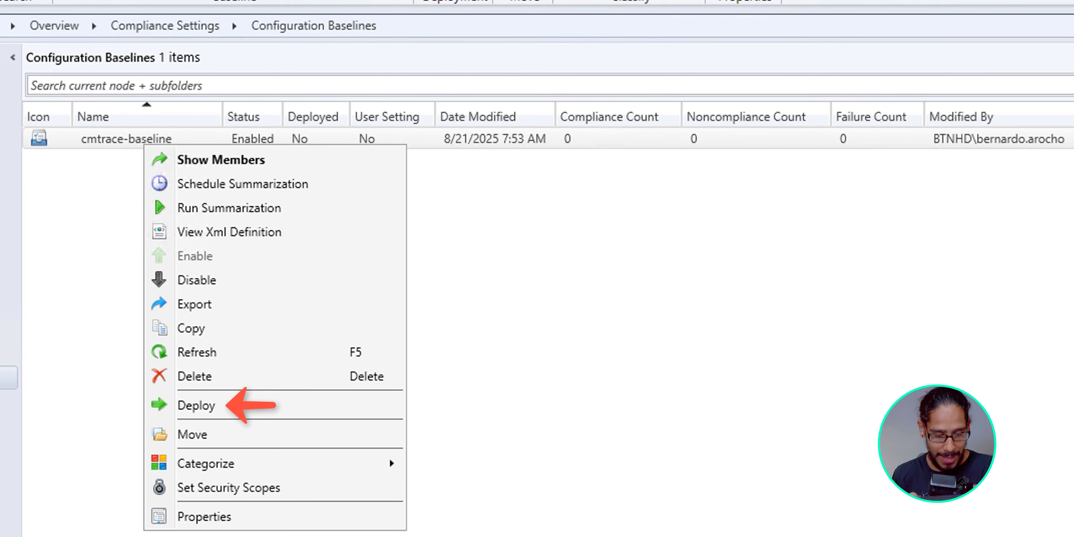
pyautogui.click(196, 405)
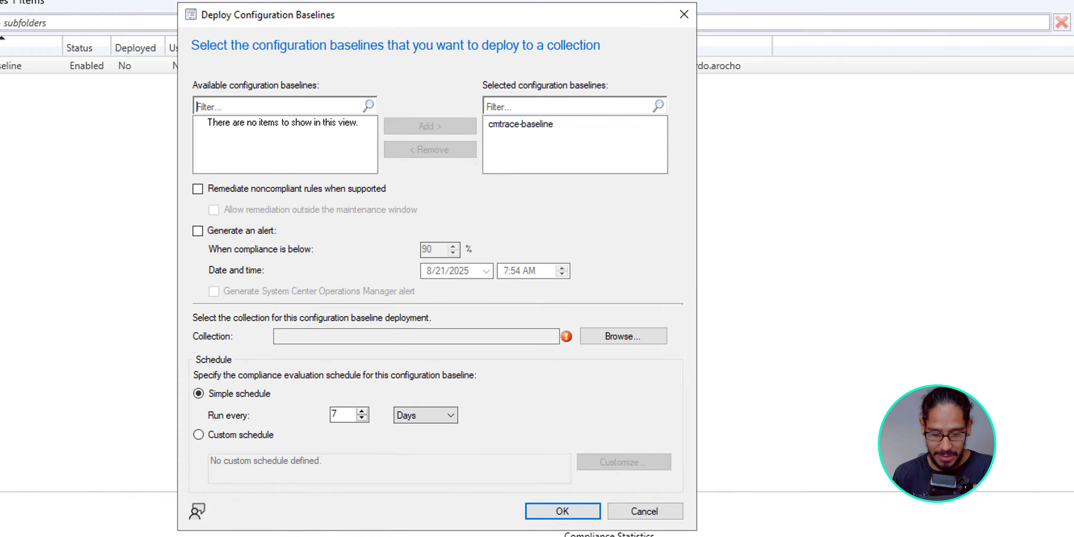
pyautogui.click(623, 336)
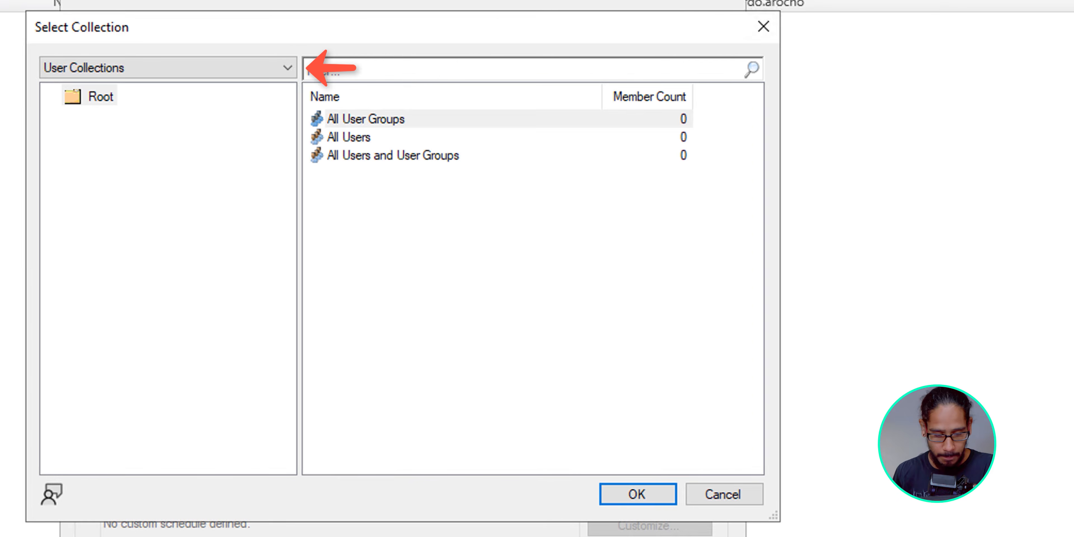
pyautogui.click(168, 67)
pyautogui.click(168, 101)
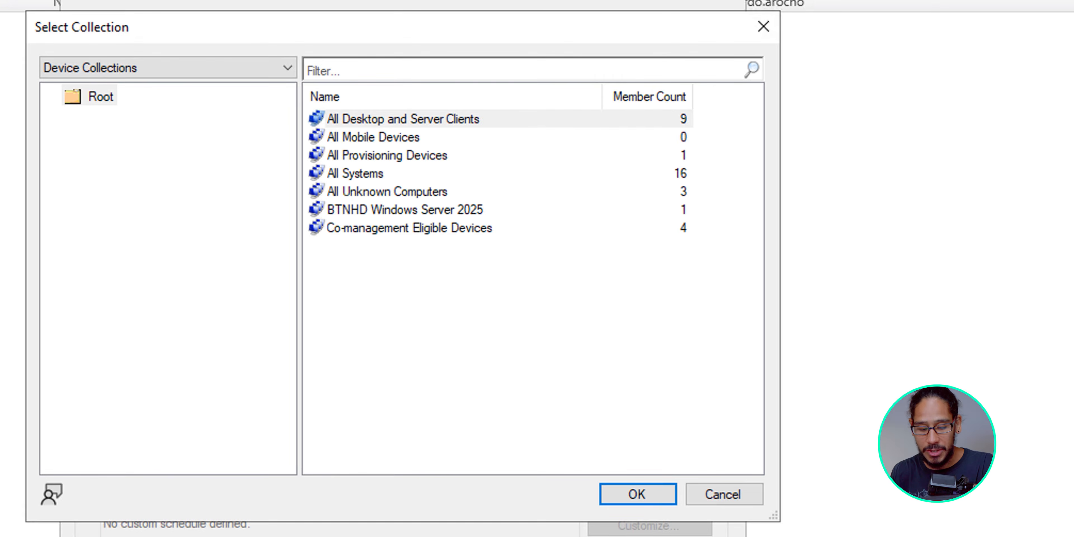
pyautogui.click(355, 174)
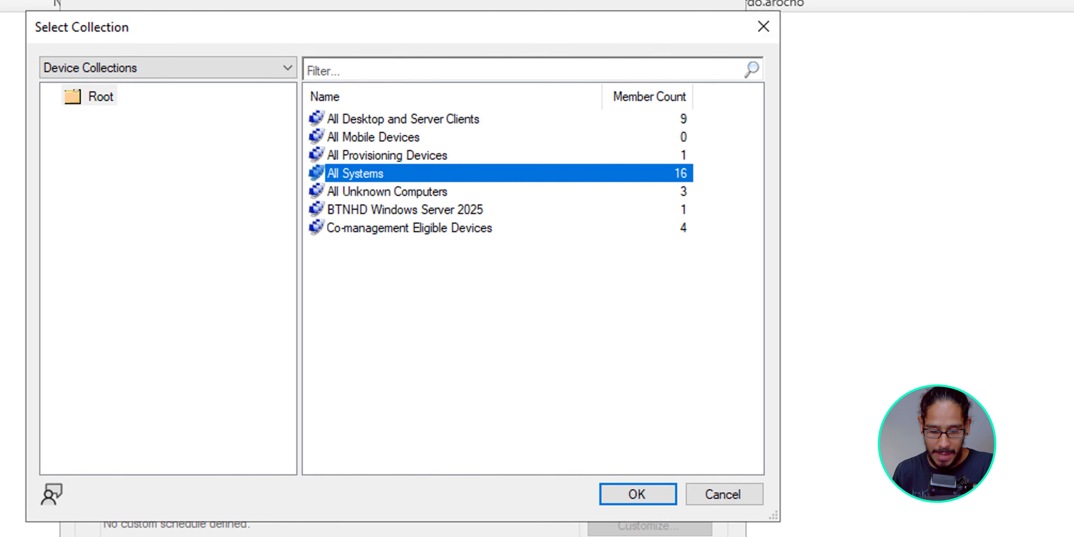
pyautogui.click(638, 495)
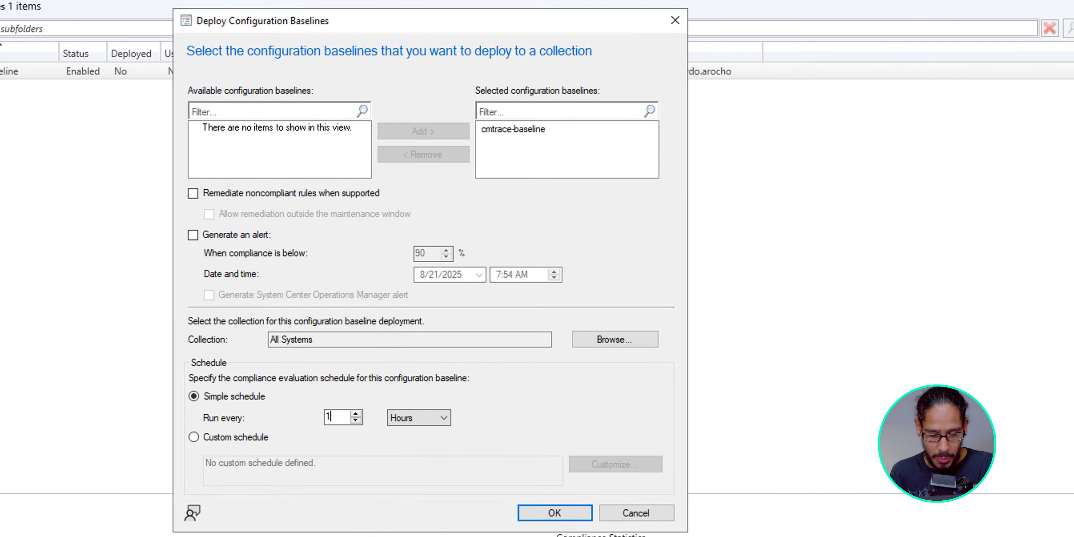
pyautogui.press('Return')
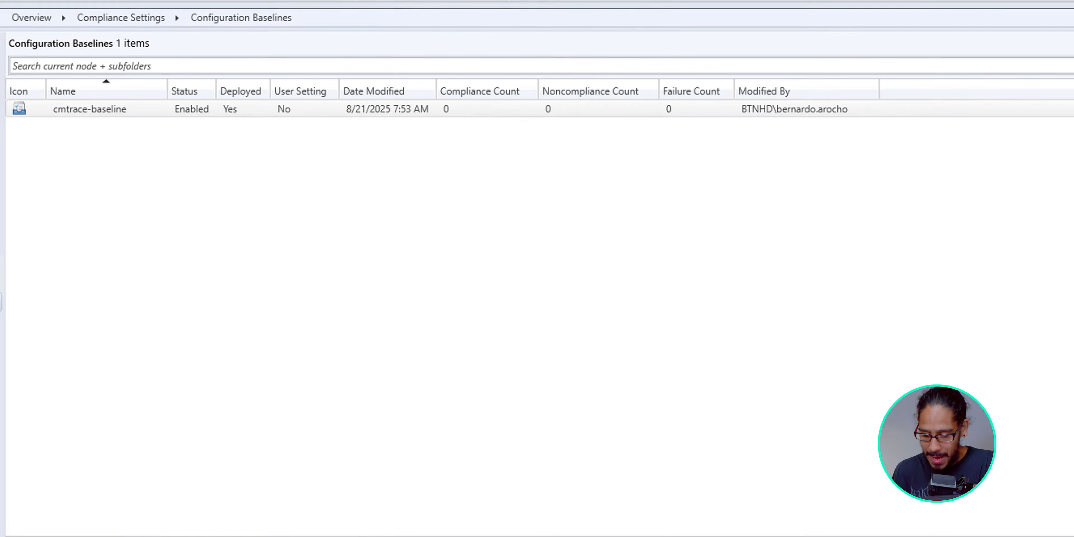
pyautogui.rightClick(942, 88)
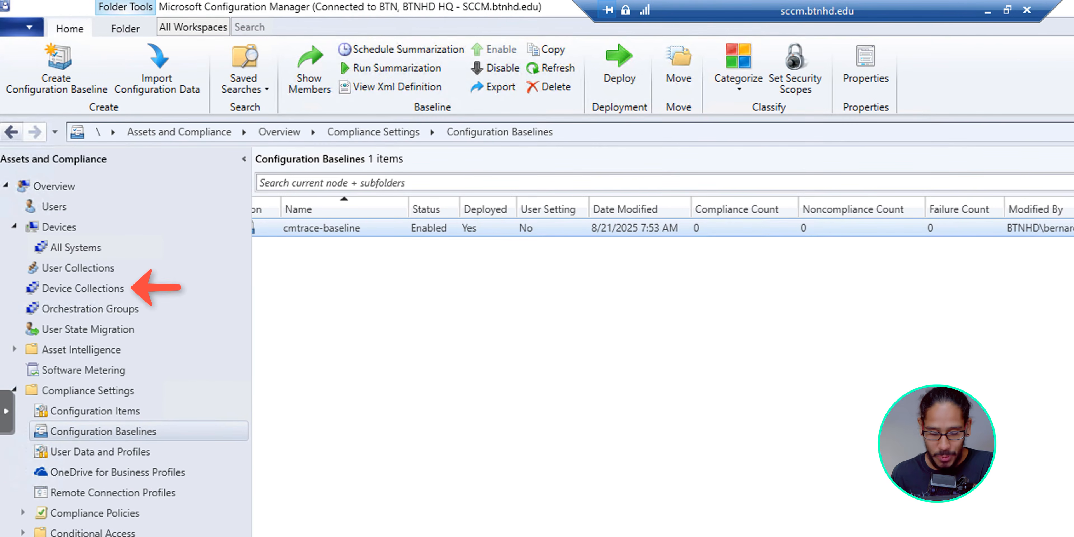
# - Start a new device collection named Devices Missing CMTrace.exe and limit it to the All Systems collection
pyautogui.click(83, 288)
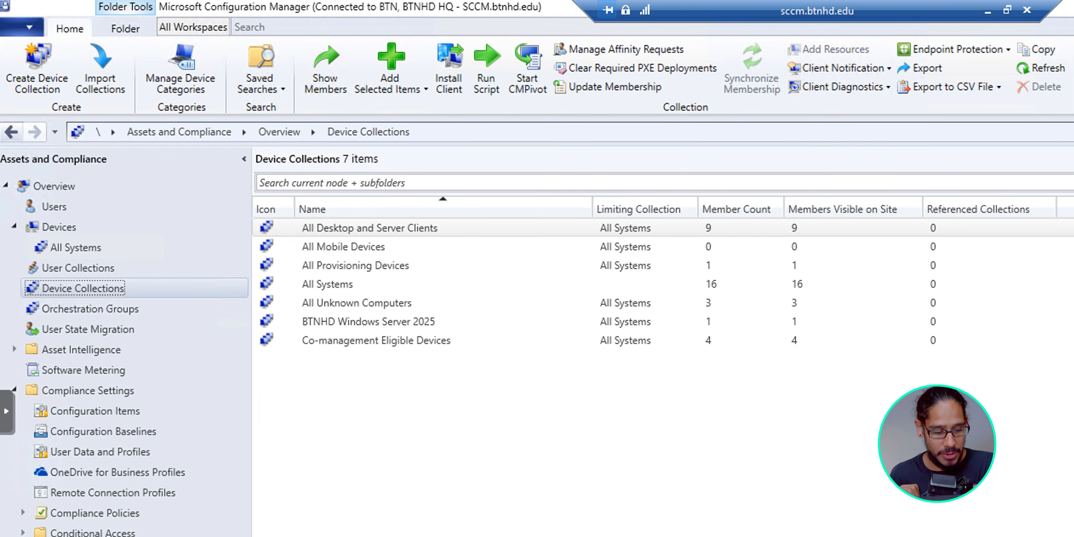
pyautogui.rightClick(48, 290)
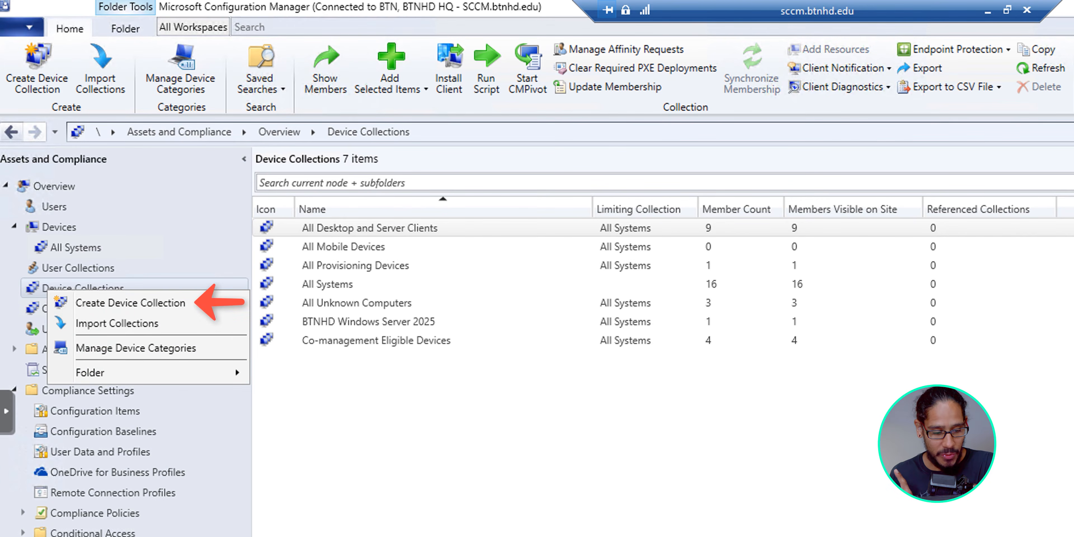
pyautogui.click(130, 303)
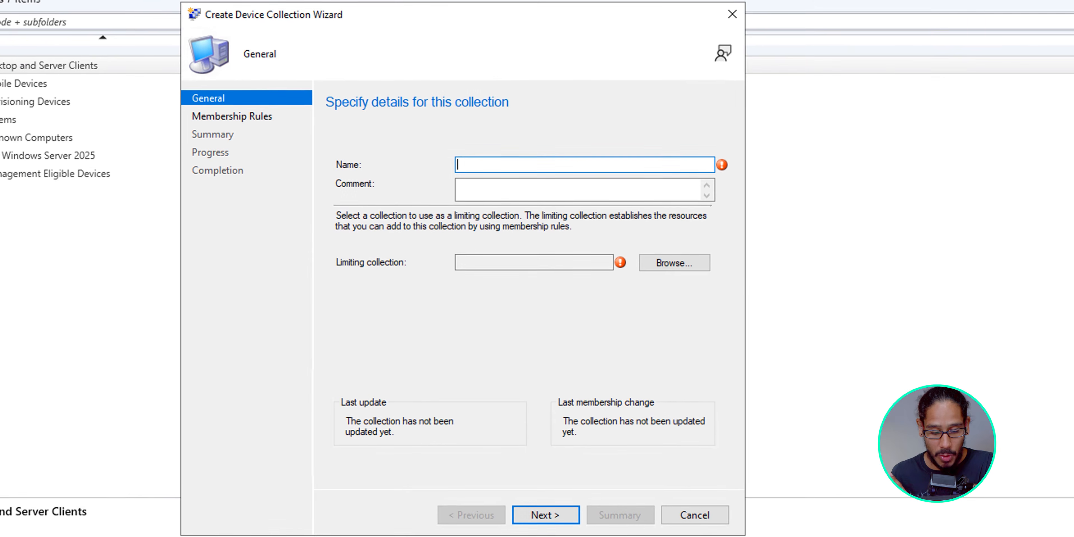
pyautogui.write('Devices Missing CMTrace.exe')
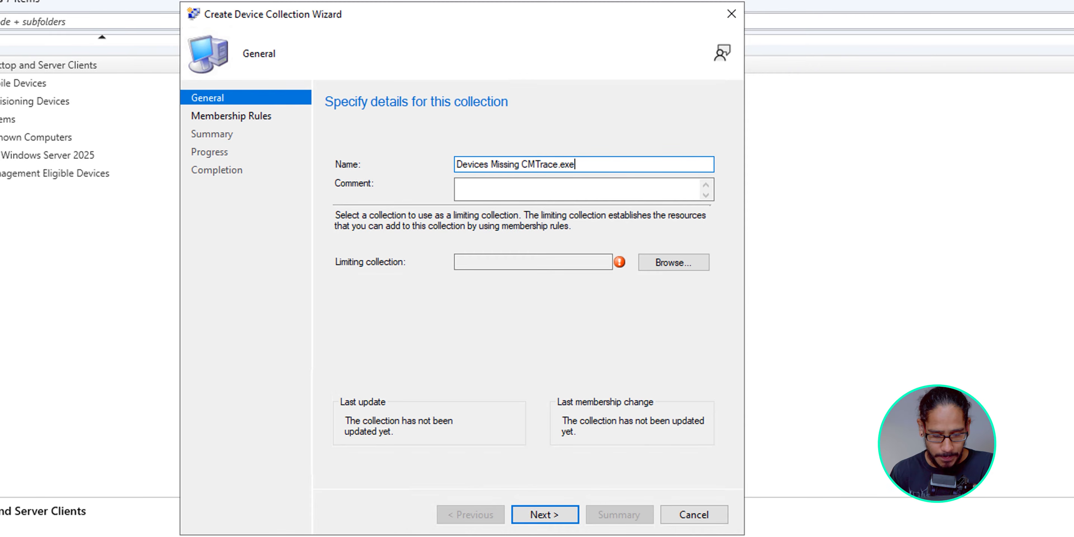
pyautogui.click(673, 263)
pyautogui.click(425, 197)
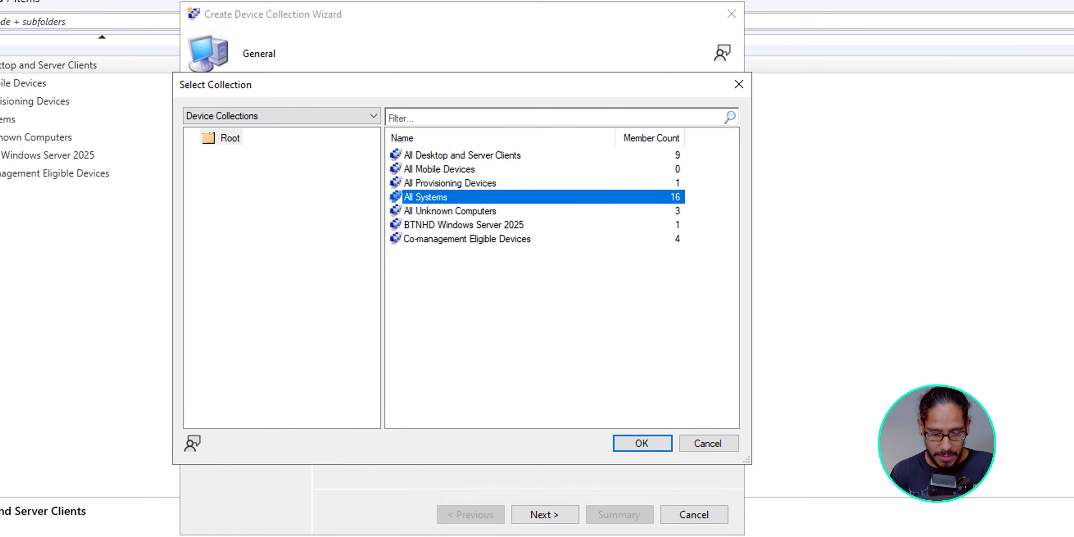
pyautogui.click(642, 444)
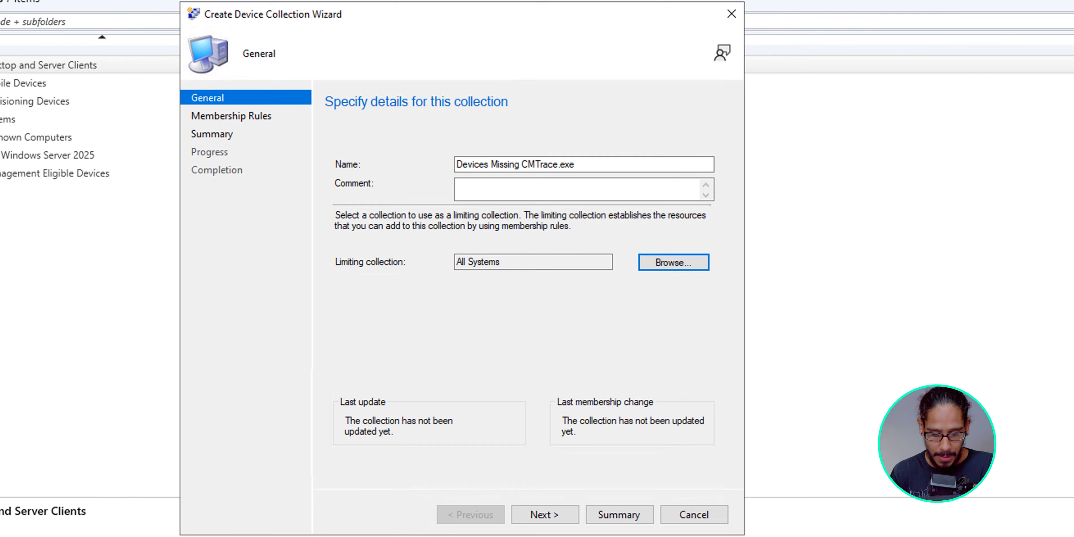
pyautogui.click(544, 515)
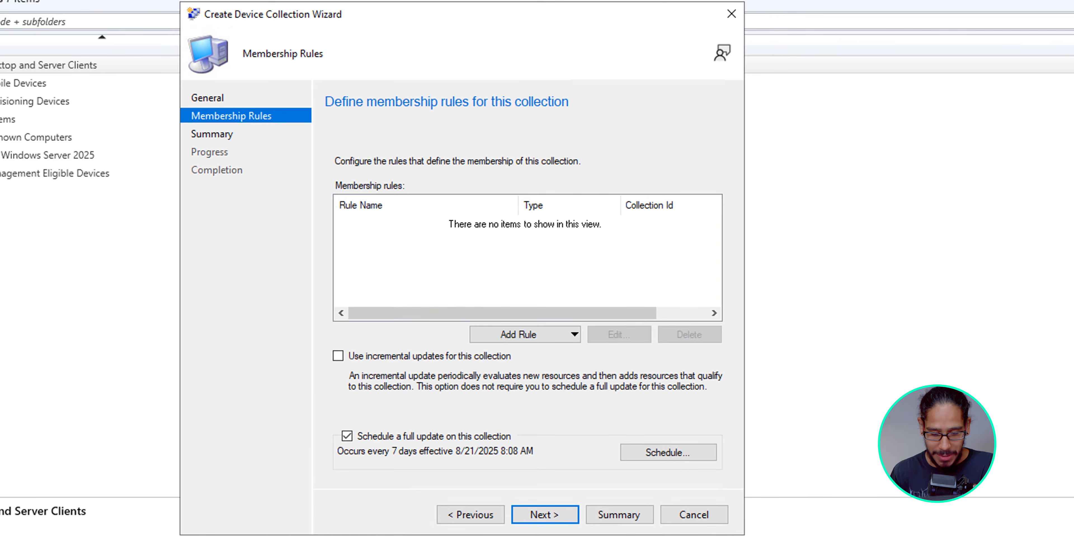
# - Add a query membership rule named CMTrace.exe to the new collection
pyautogui.click(525, 335)
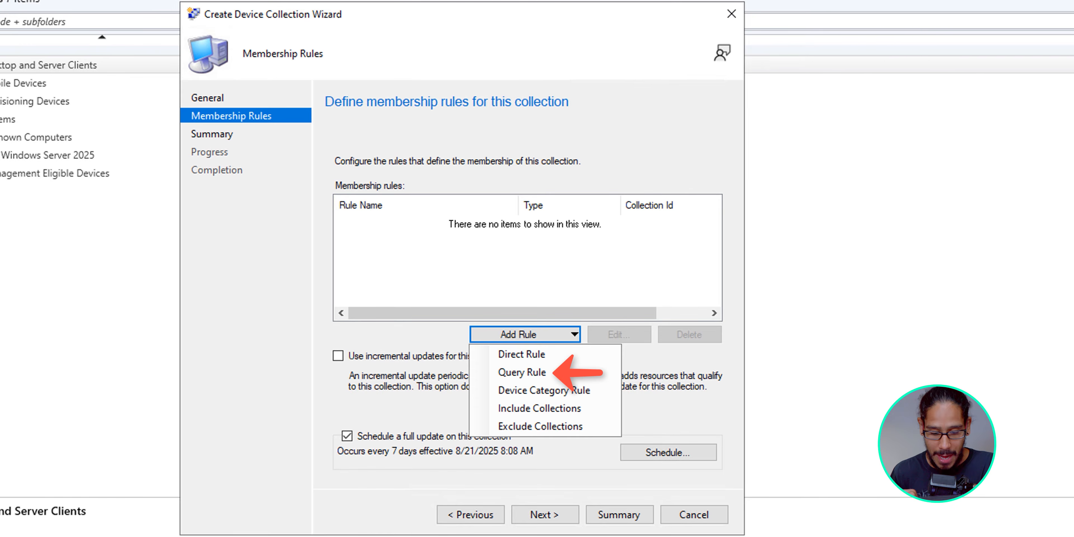
pyautogui.click(522, 372)
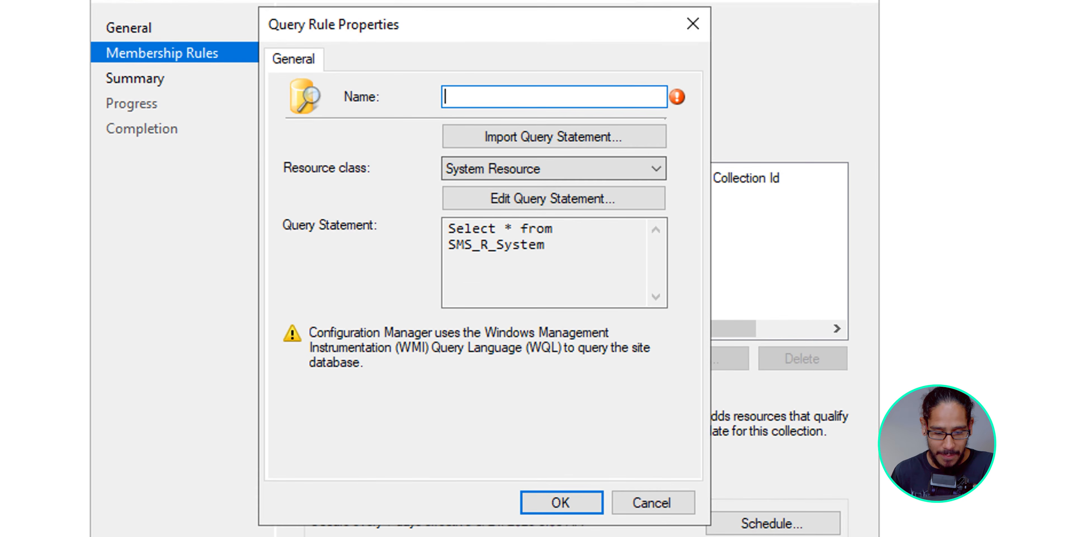
pyautogui.write('CMTrace.exe')
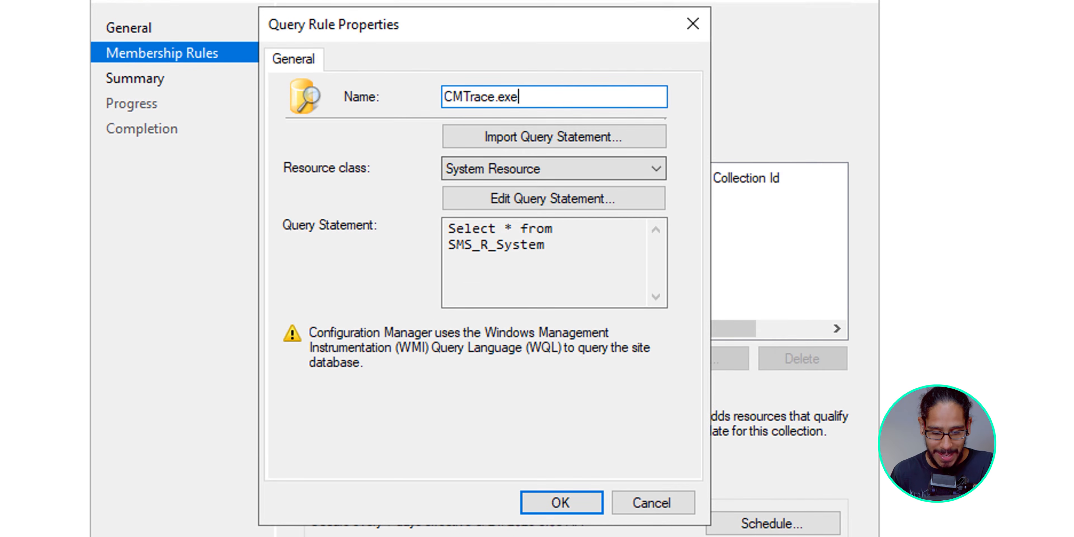
# - Edit the rule's query statement to return the Name attribute of the System Resource class
pyautogui.click(554, 198)
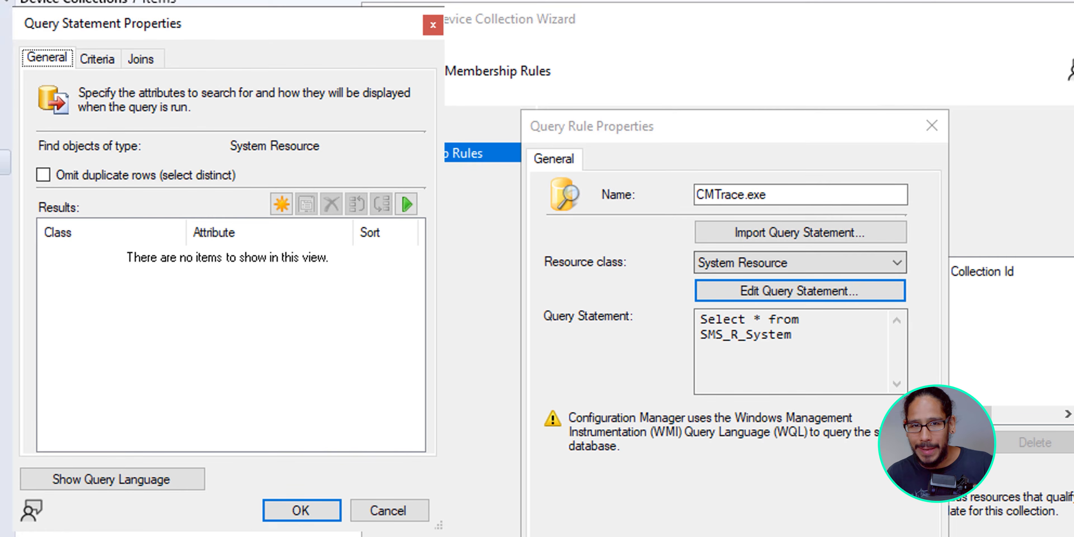
pyautogui.click(282, 204)
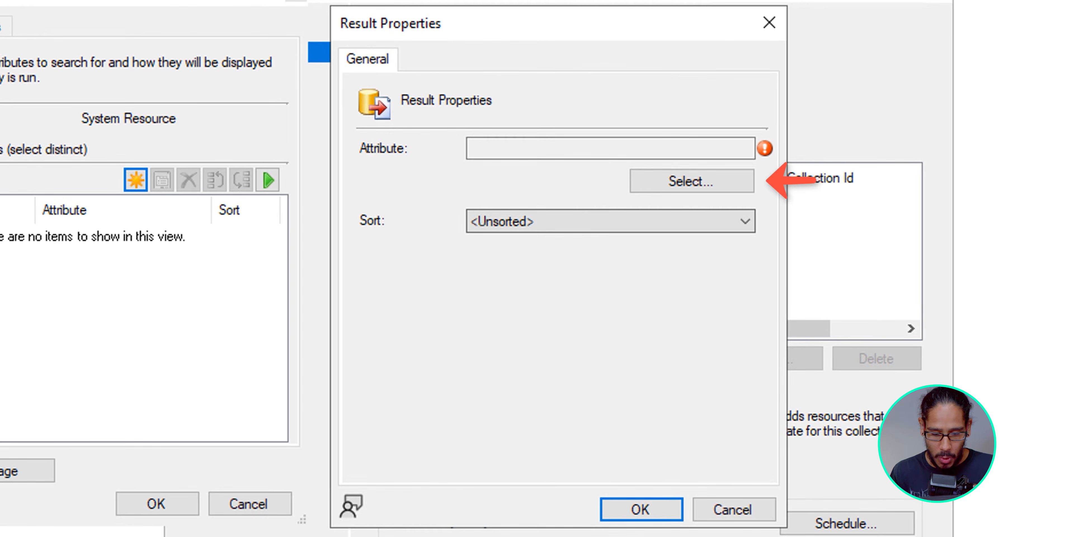
pyautogui.click(692, 181)
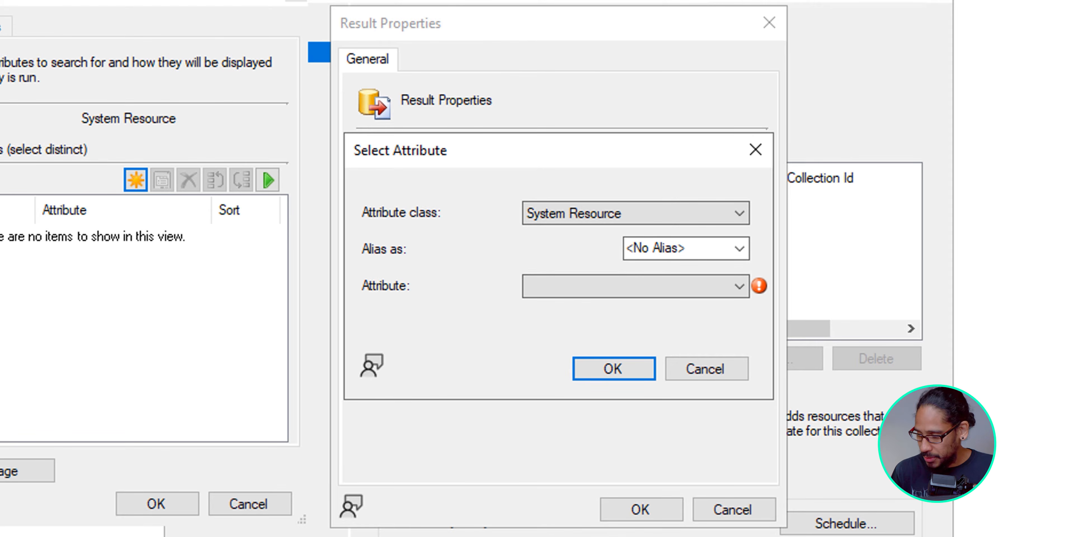
pyautogui.click(636, 286)
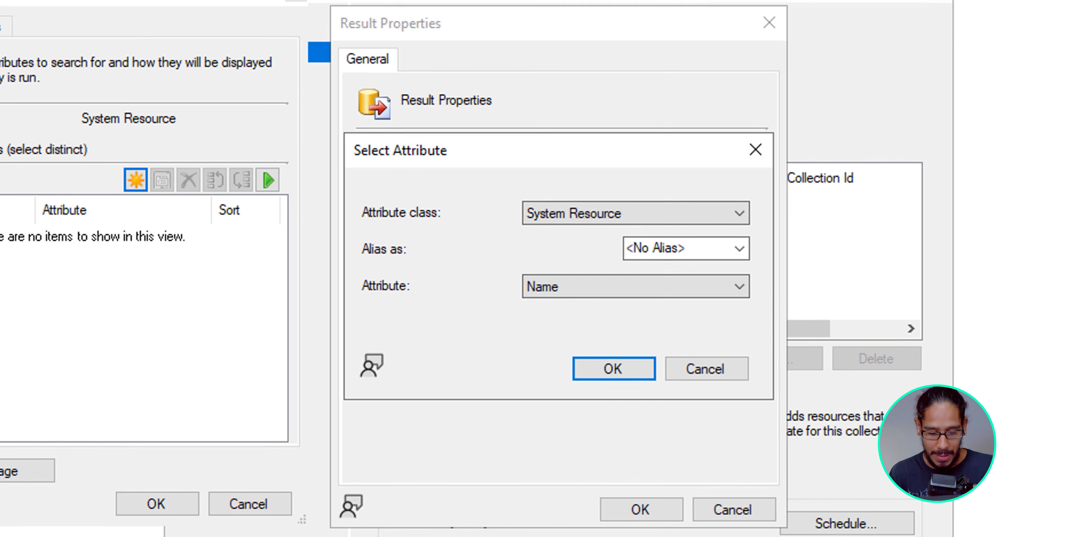
pyautogui.press('Return')
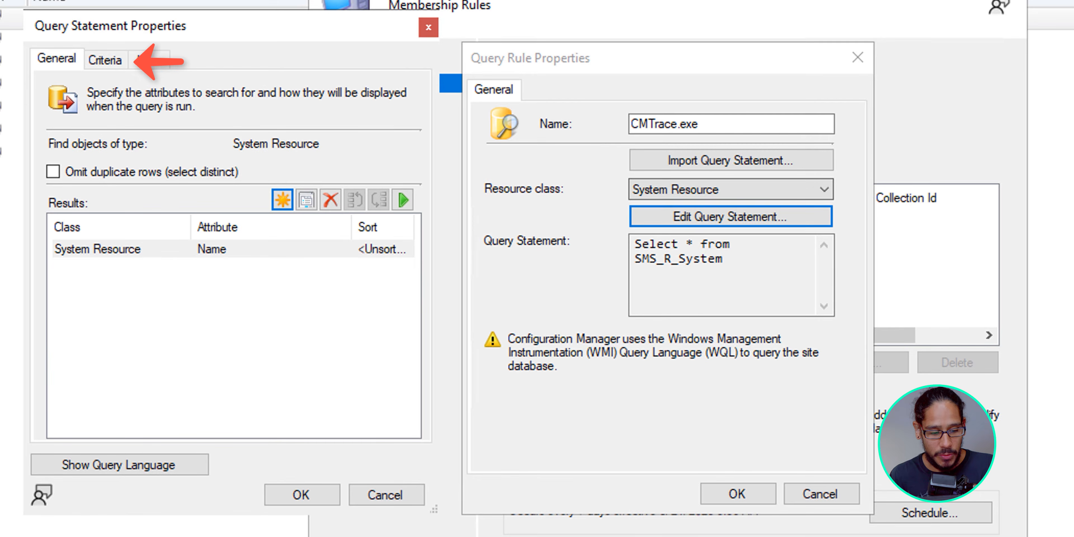
# - Add a simple-value query criterion requiring the Configuration Item Compliance State CIUnique ID to equal the copied ScopeId value
pyautogui.click(105, 60)
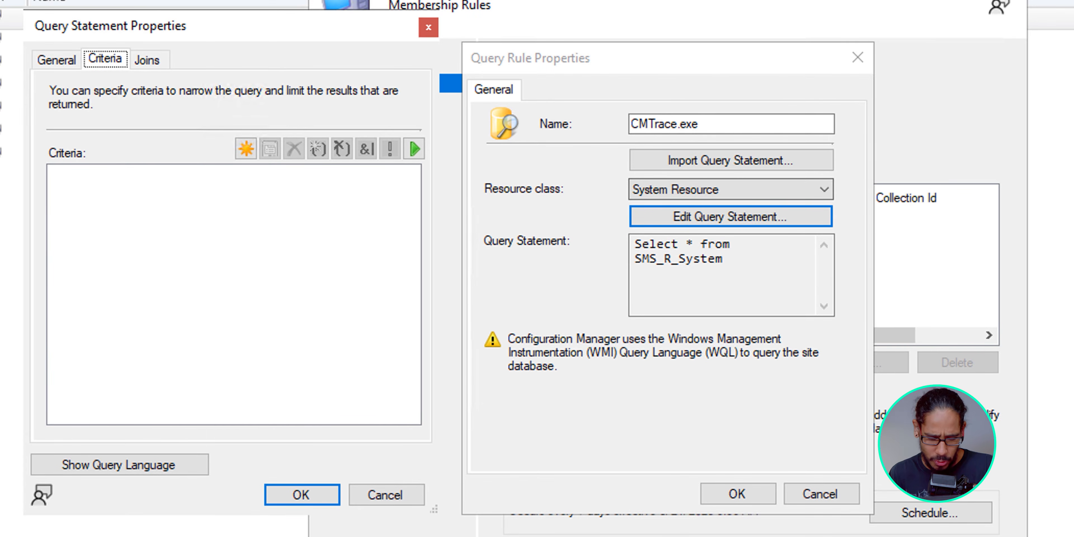
pyautogui.click(246, 149)
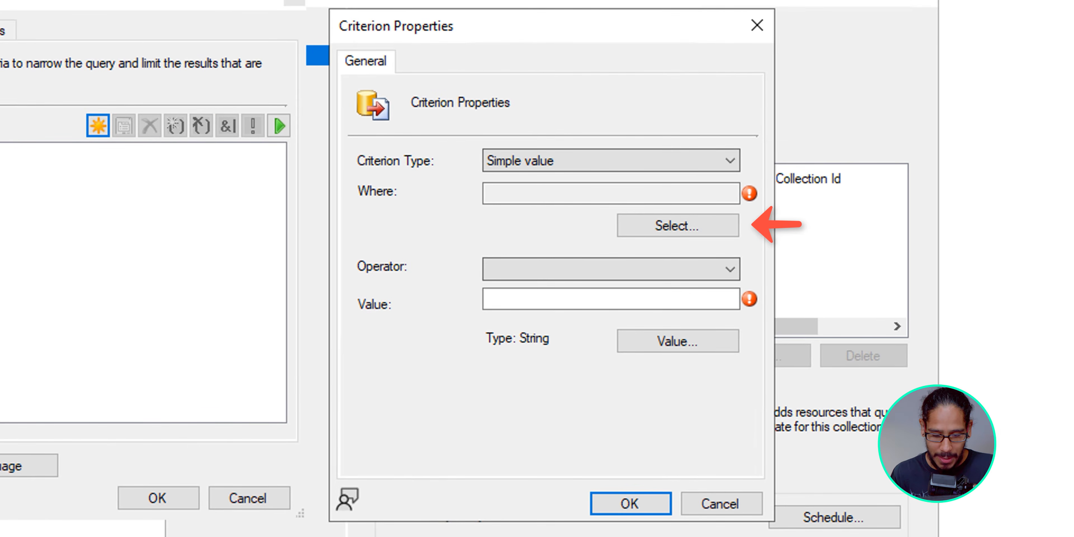
pyautogui.click(678, 225)
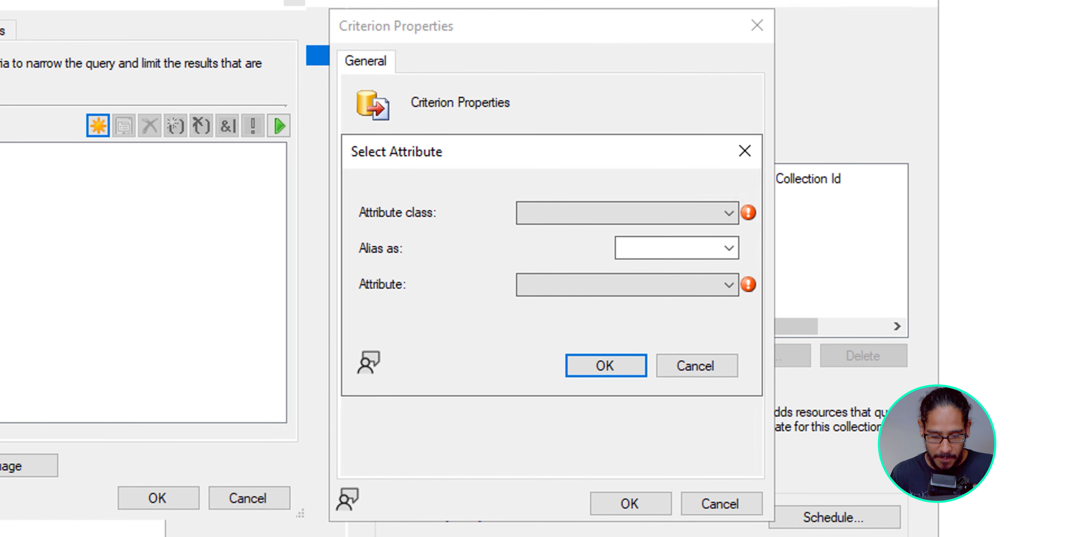
pyautogui.click(729, 213)
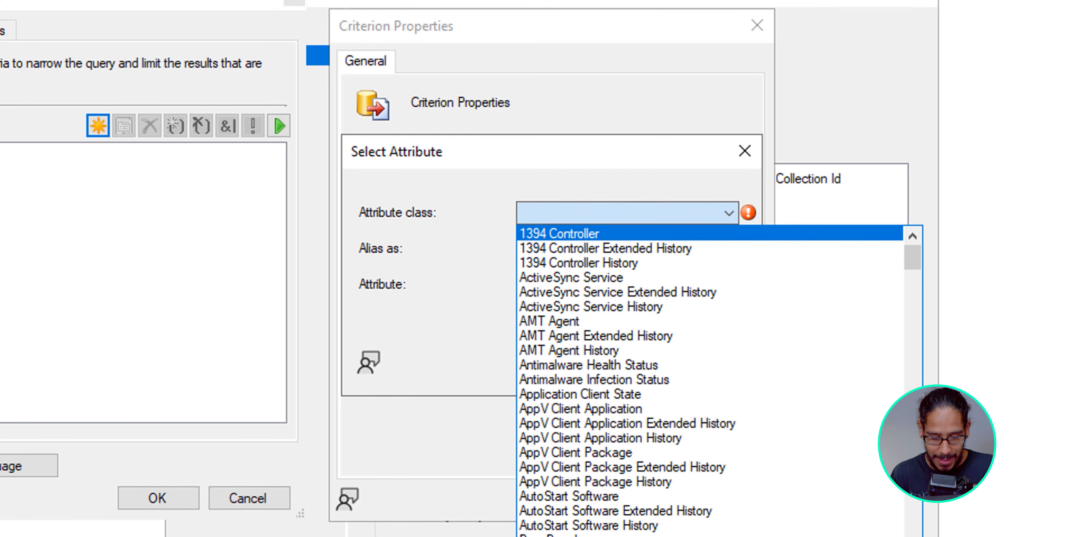
pyautogui.scroll(-20, 709, 394)
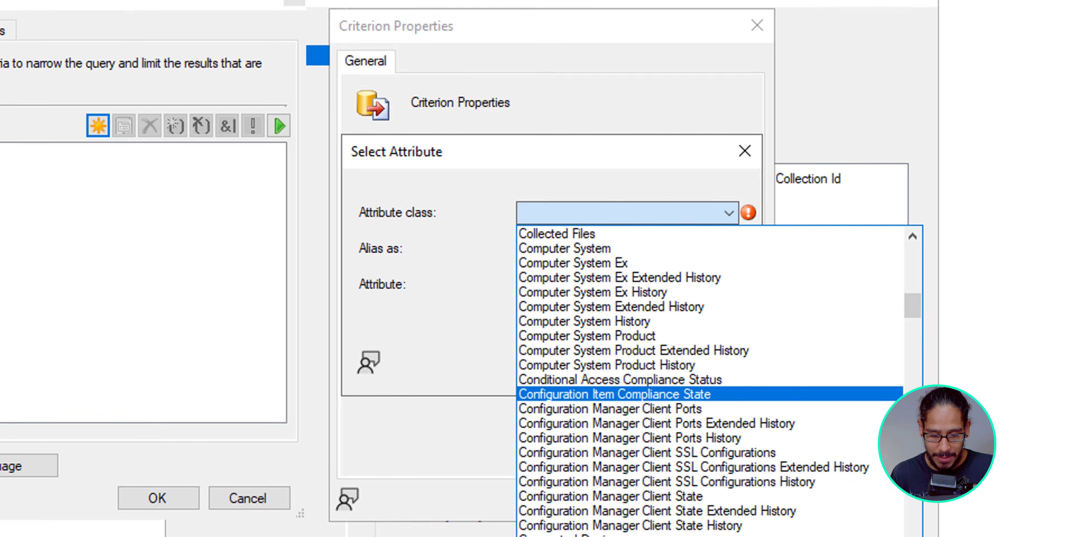
pyautogui.press('Return')
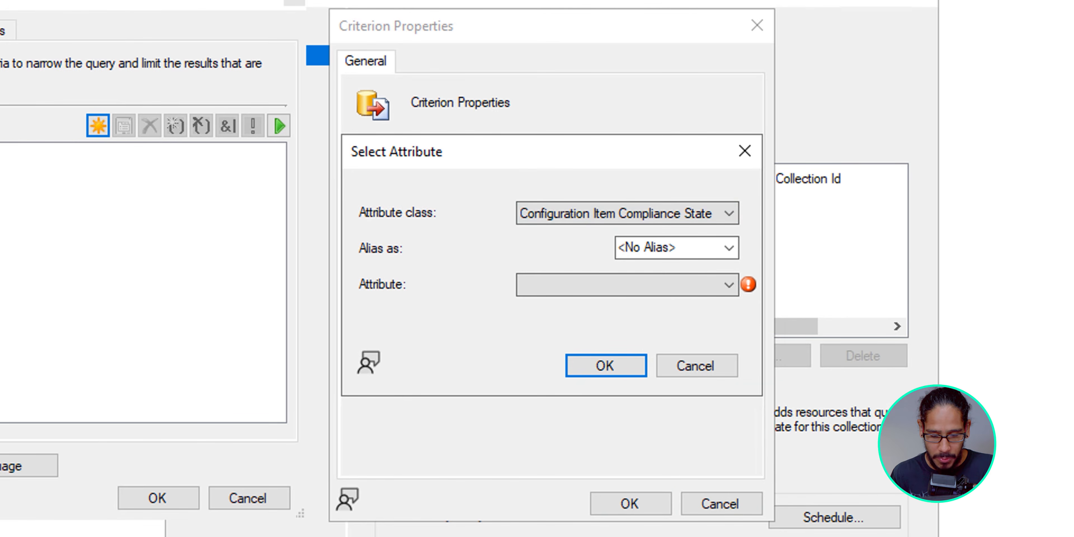
pyautogui.click(728, 286)
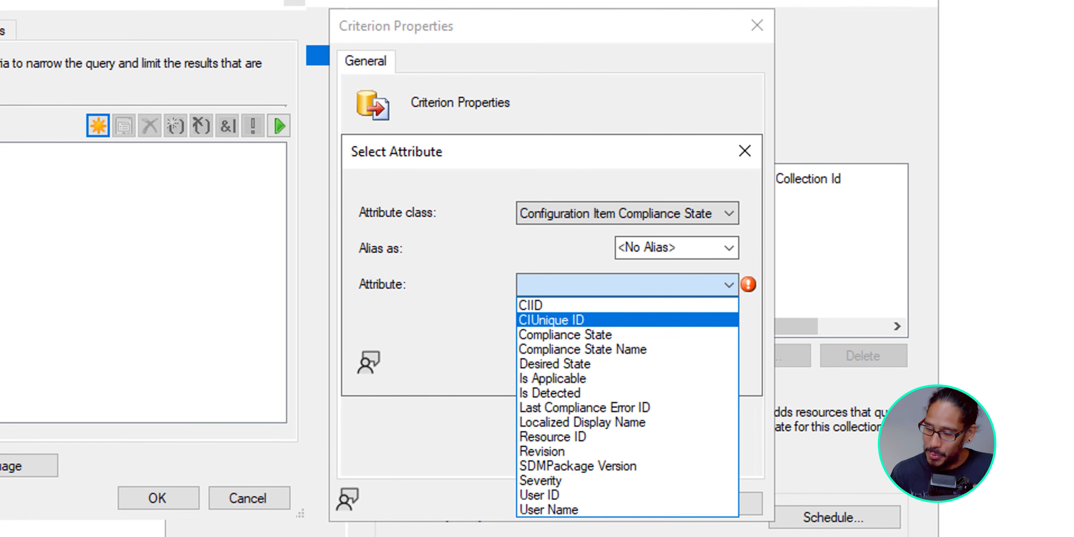
pyautogui.click(583, 319)
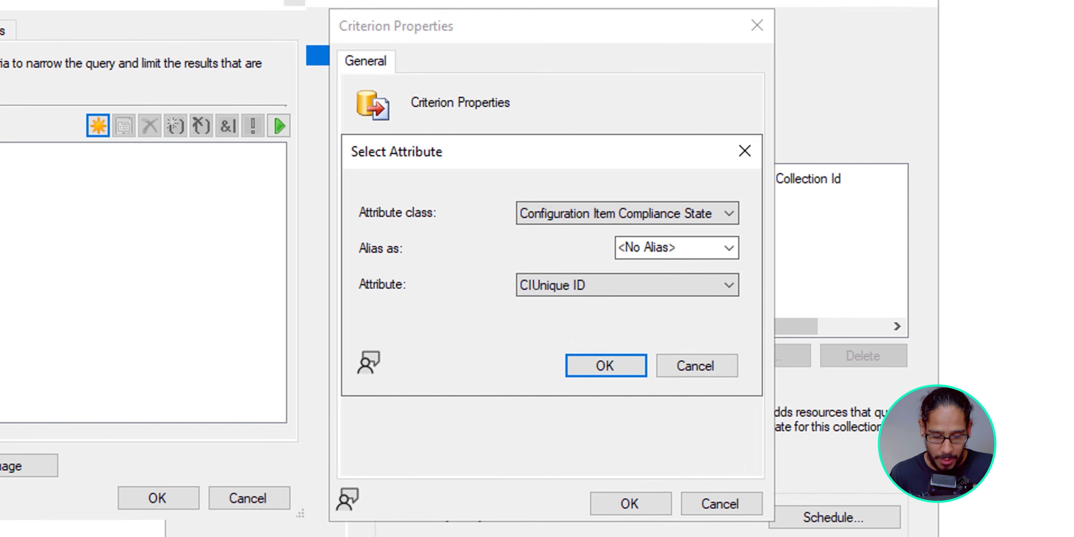
pyautogui.press('Return')
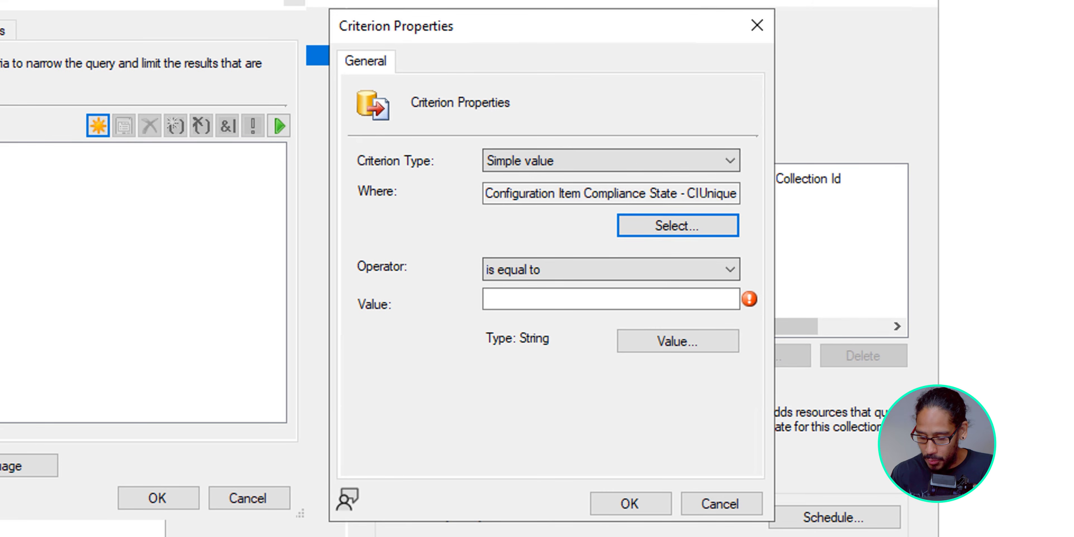
pyautogui.click(611, 299)
pyautogui.hotkey('ctrl', 'v')
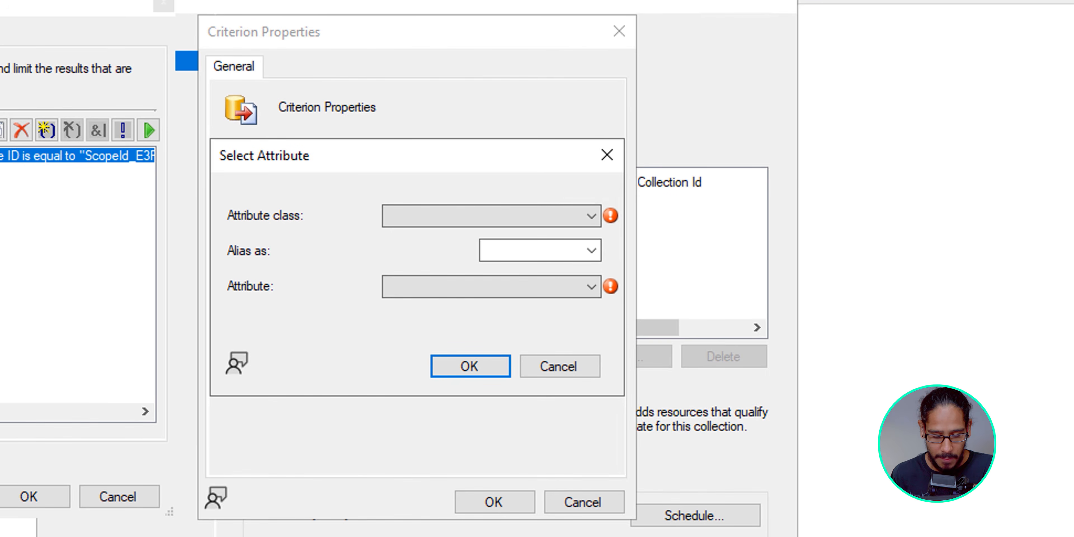
# - Define a second criterion requiring the Compliance State attribute of Configuration Item Compliance State to be equal to 2
pyautogui.click(591, 216)
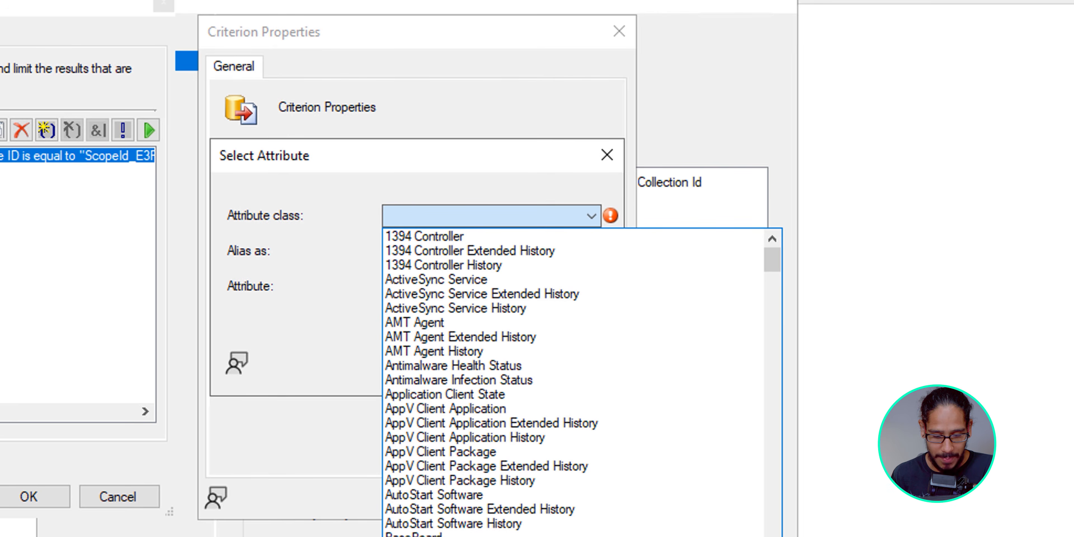
pyautogui.scroll(-18, 573, 394)
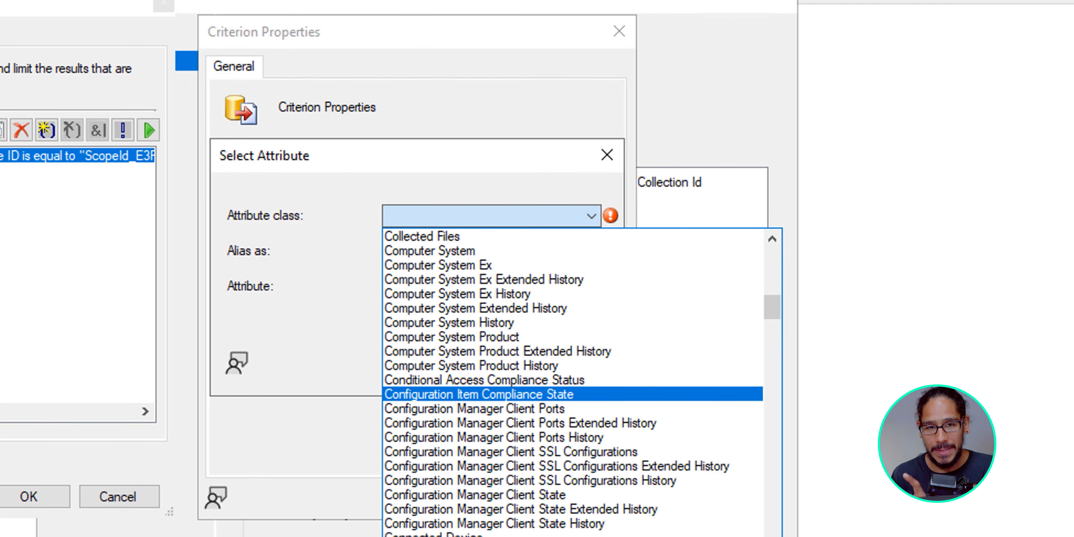
pyautogui.click(478, 394)
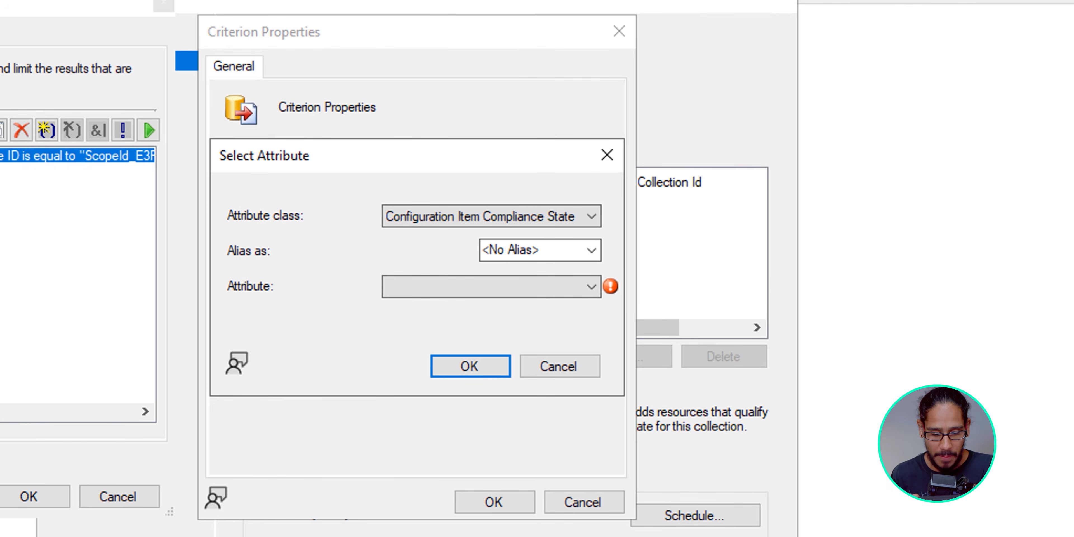
pyautogui.click(591, 286)
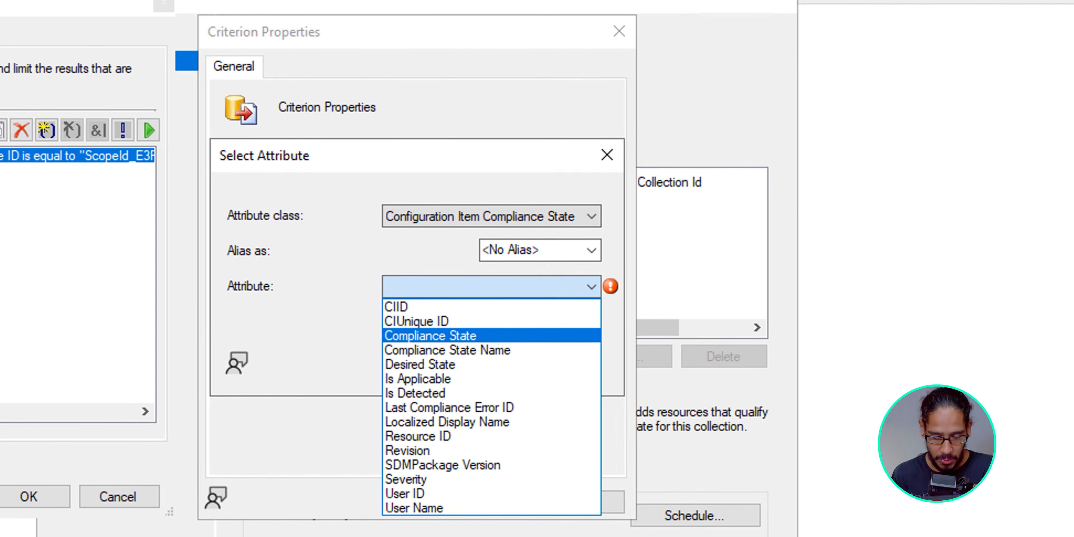
pyautogui.click(430, 336)
pyautogui.click(470, 367)
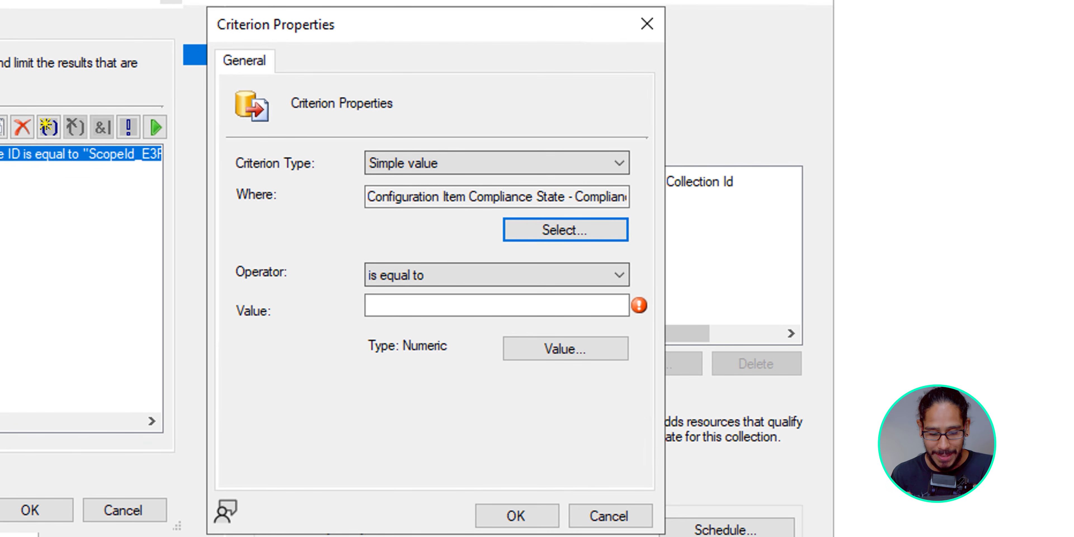
pyautogui.click(496, 305)
pyautogui.write('2')
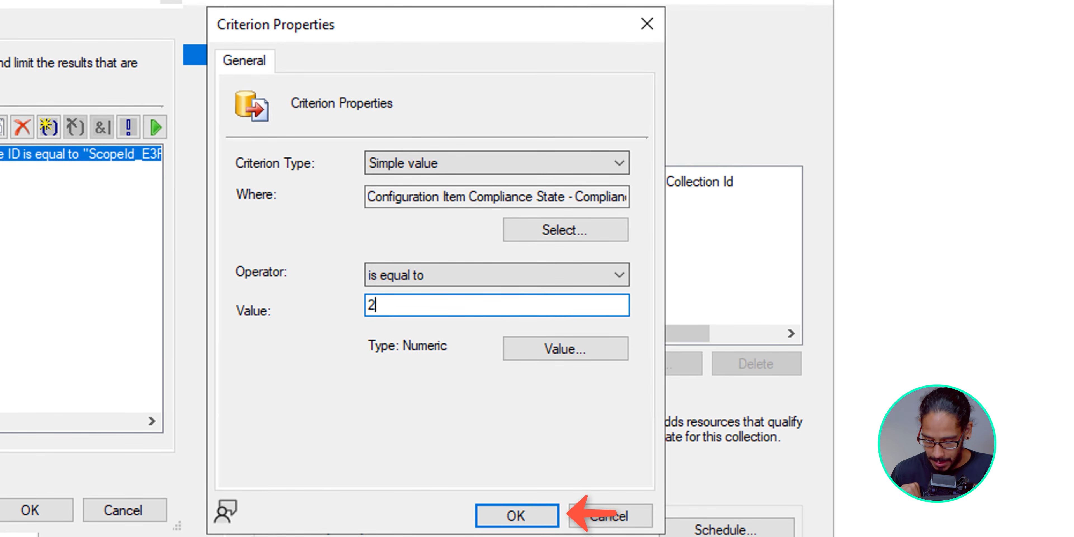
pyautogui.press('Return')
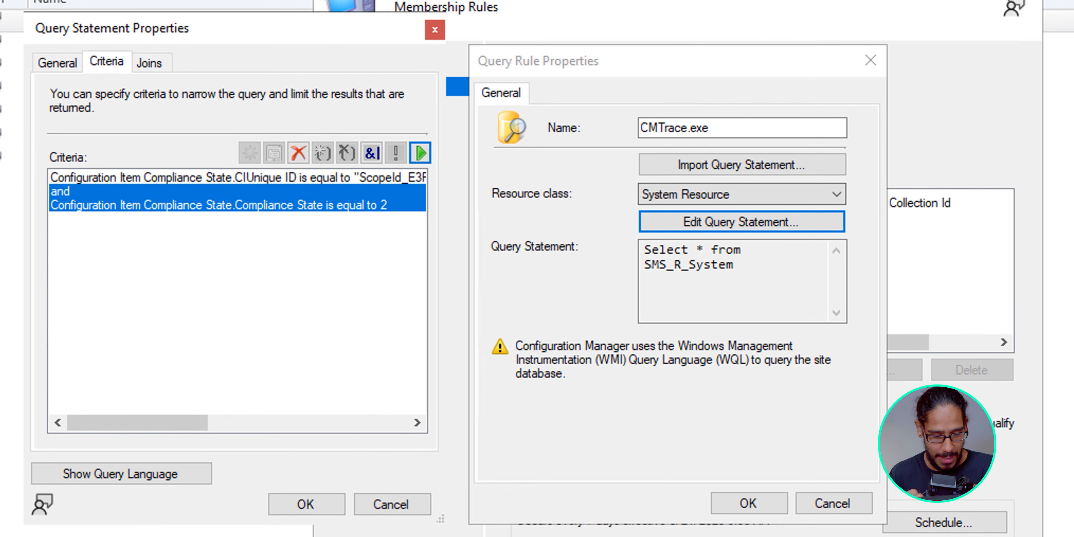
# - Save the query statement and the CMTrace.exe rule, and finish creating the device collection from the summary
pyautogui.click(306, 504)
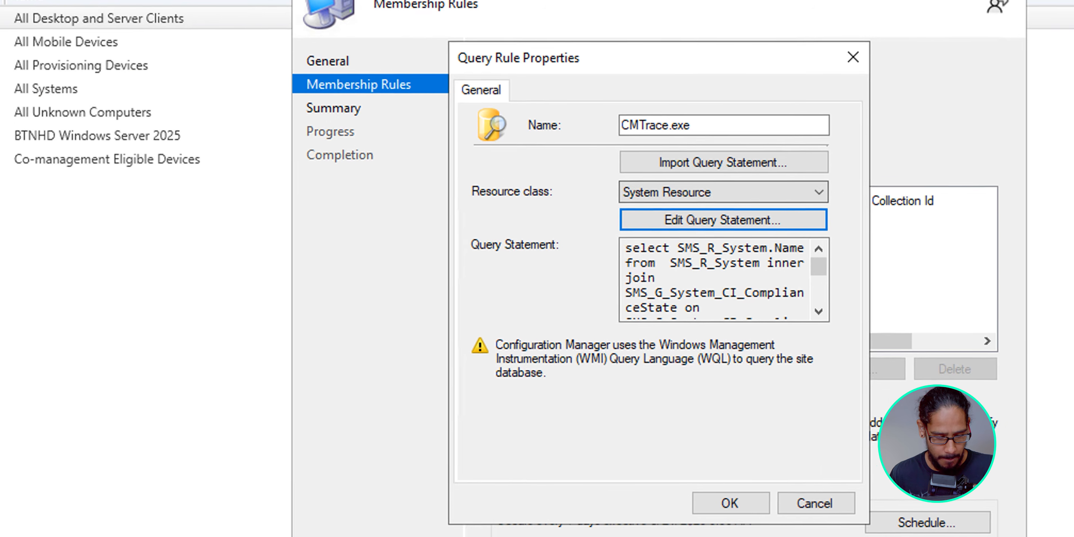
pyautogui.click(561, 502)
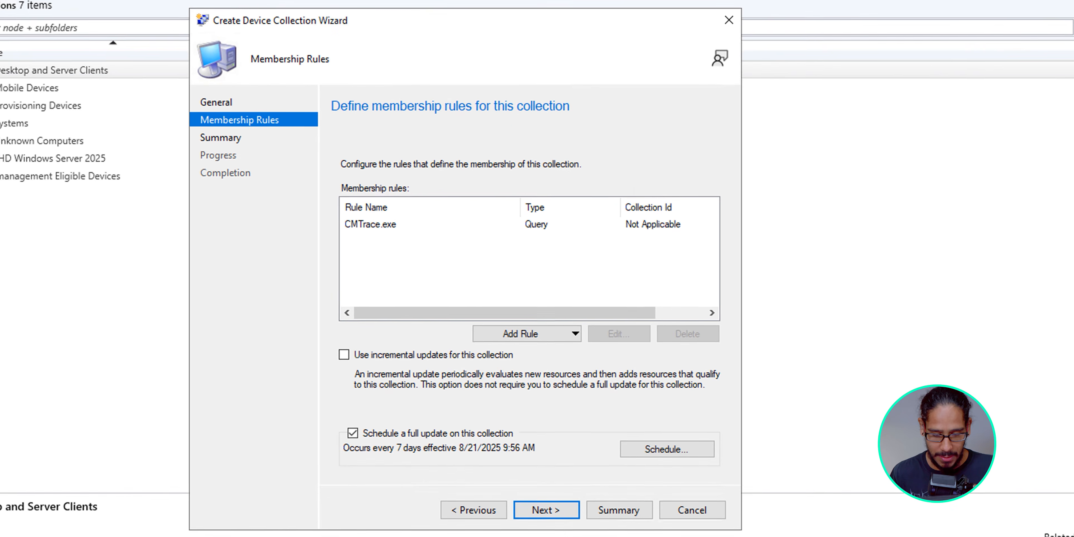
pyautogui.click(546, 510)
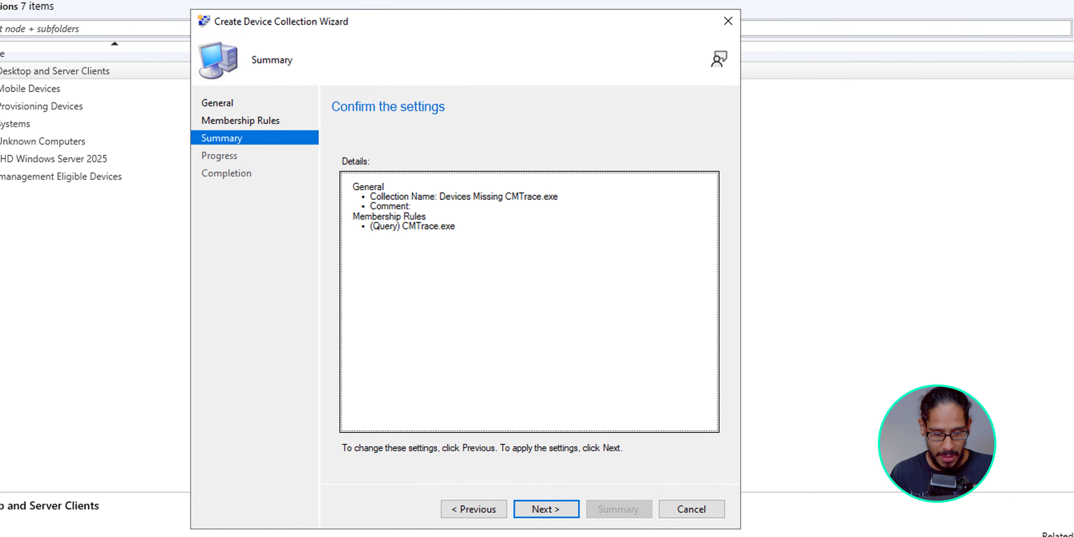
pyautogui.press('Return')
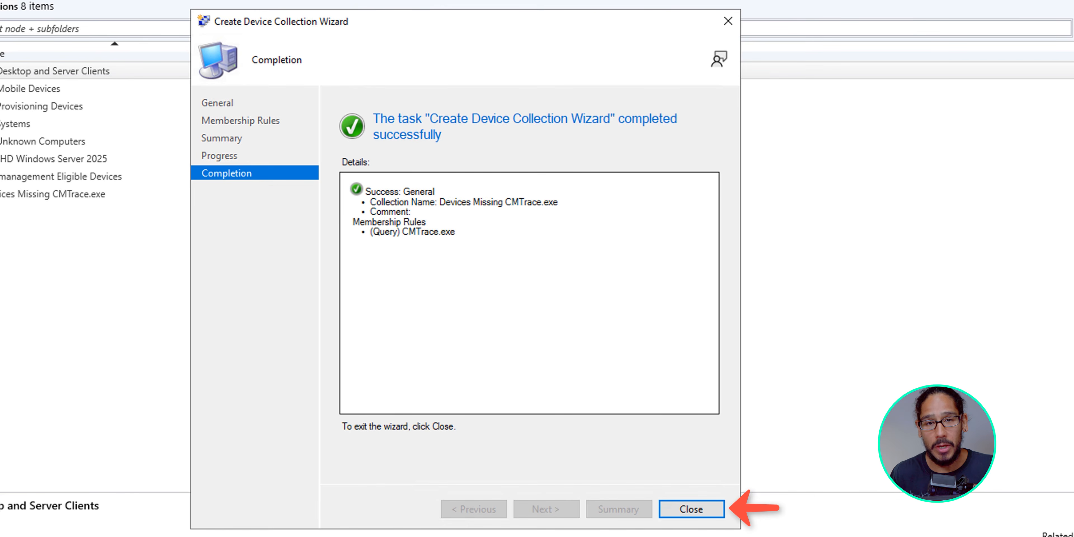
pyautogui.click(691, 509)
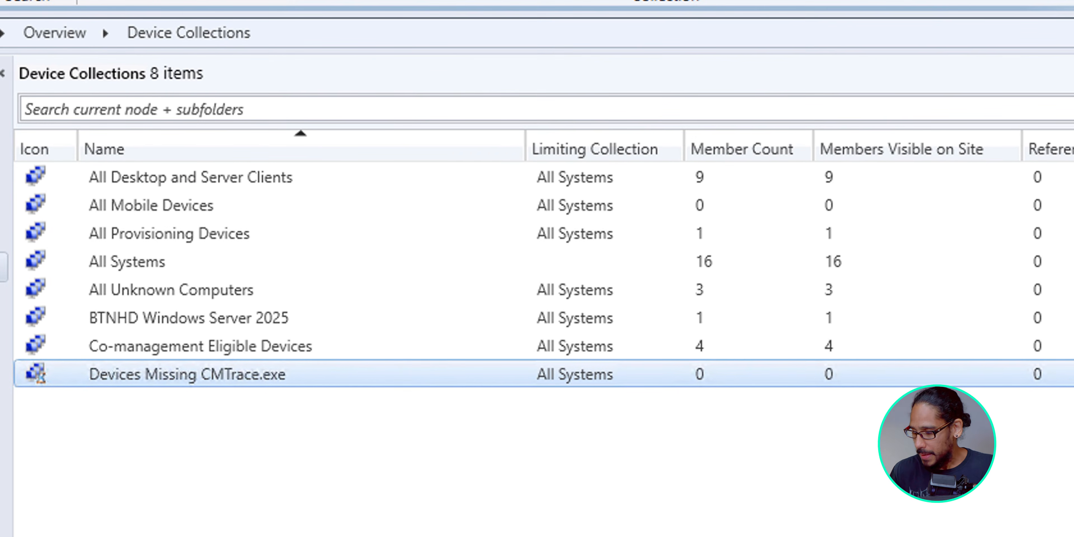